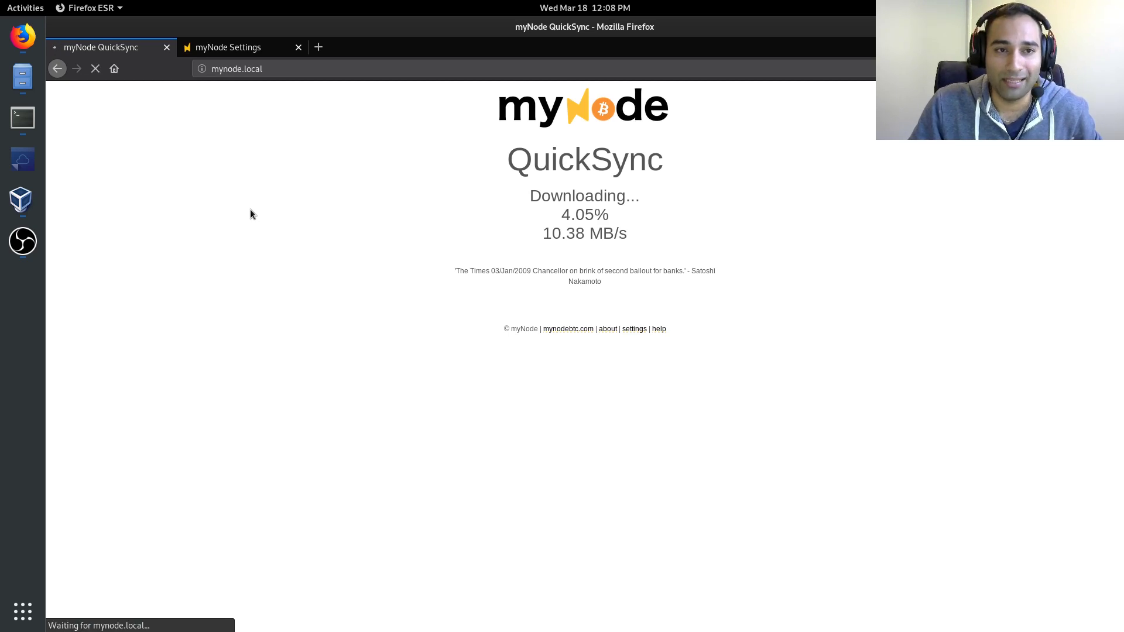
{"action": "left_click", "coordinate": [317, 51]}
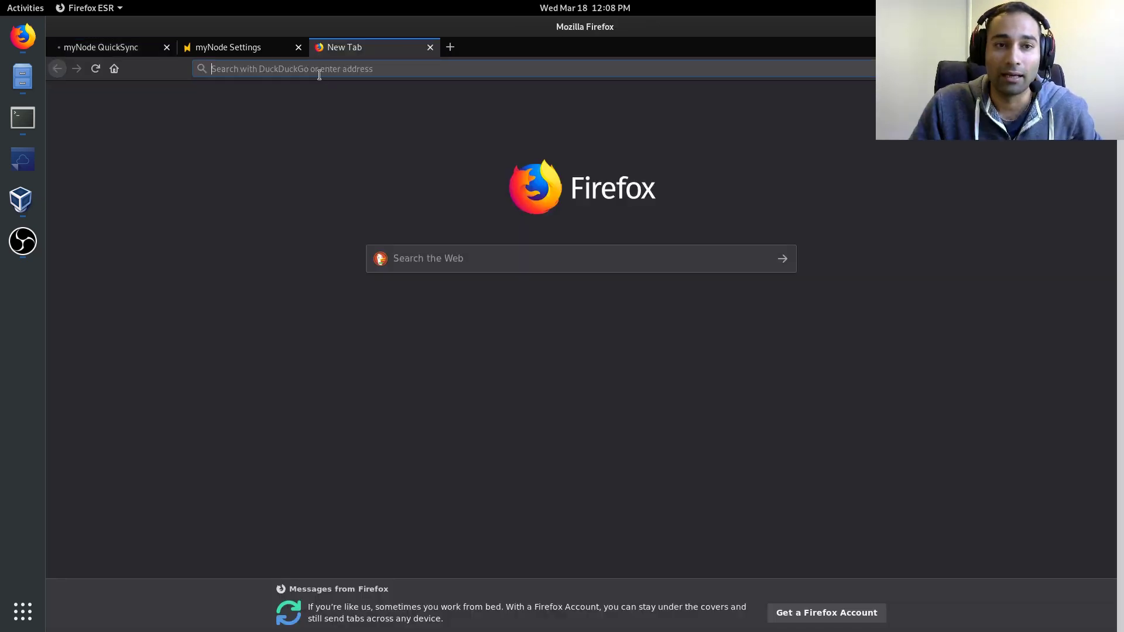
{"action": "type", "text": "http:"}
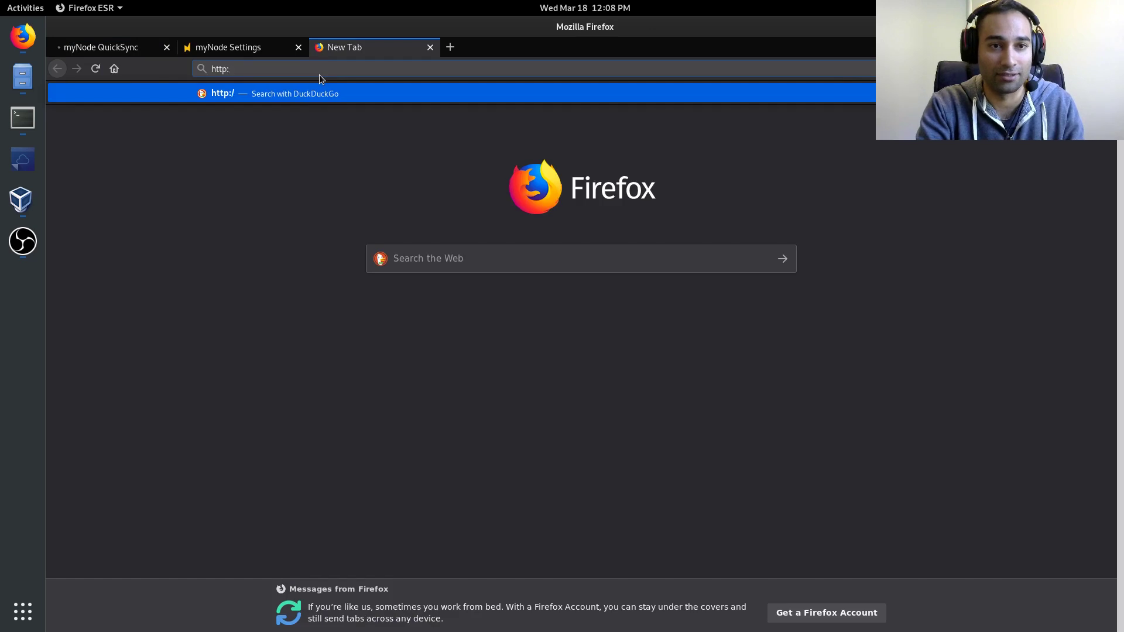
{"action": "type", "text": "//mynode.local"}
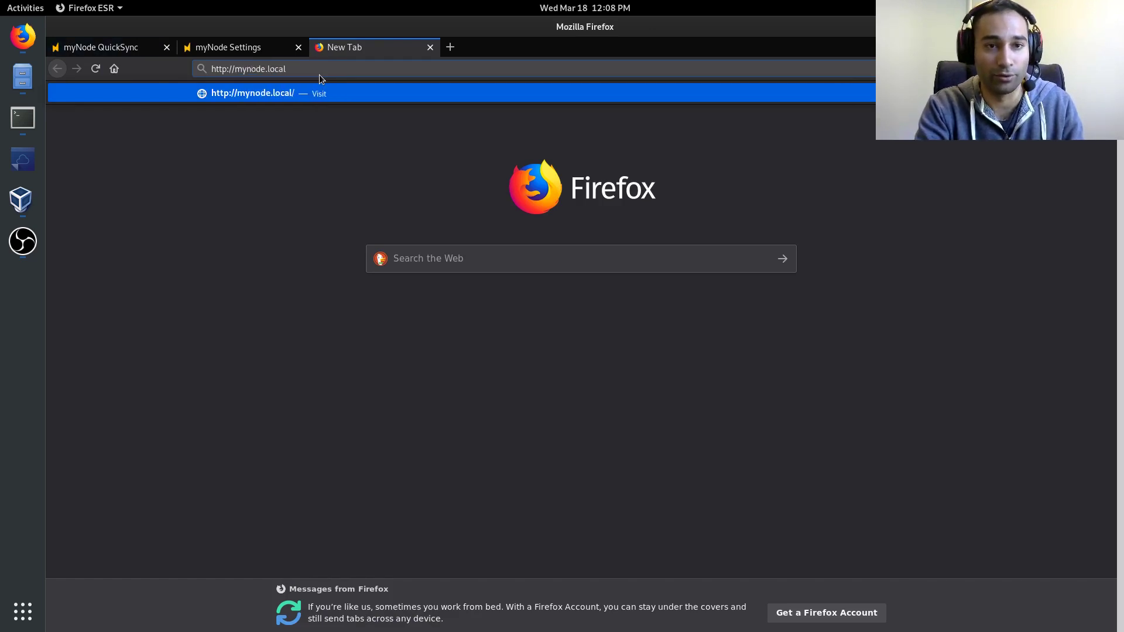
{"action": "key", "text": "Return"}
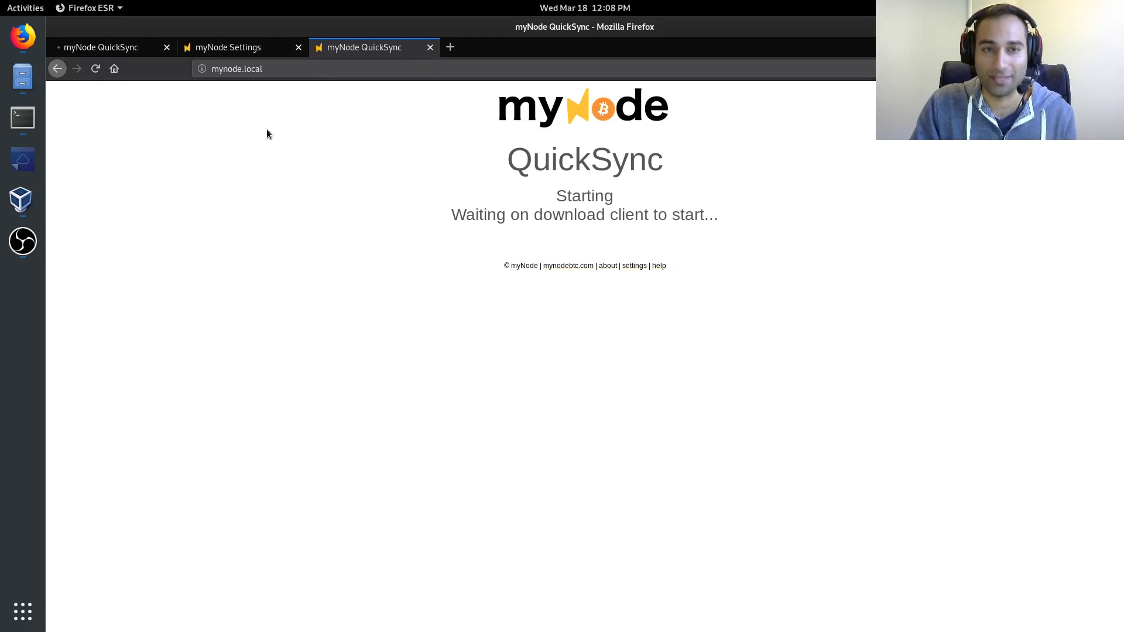
Glance at the original QuickSync tab, then reload the newest one to show 4.16% at 13.19 MB/s
{"action": "left_click", "coordinate": [125, 49]}
{"action": "left_click", "coordinate": [364, 47]}
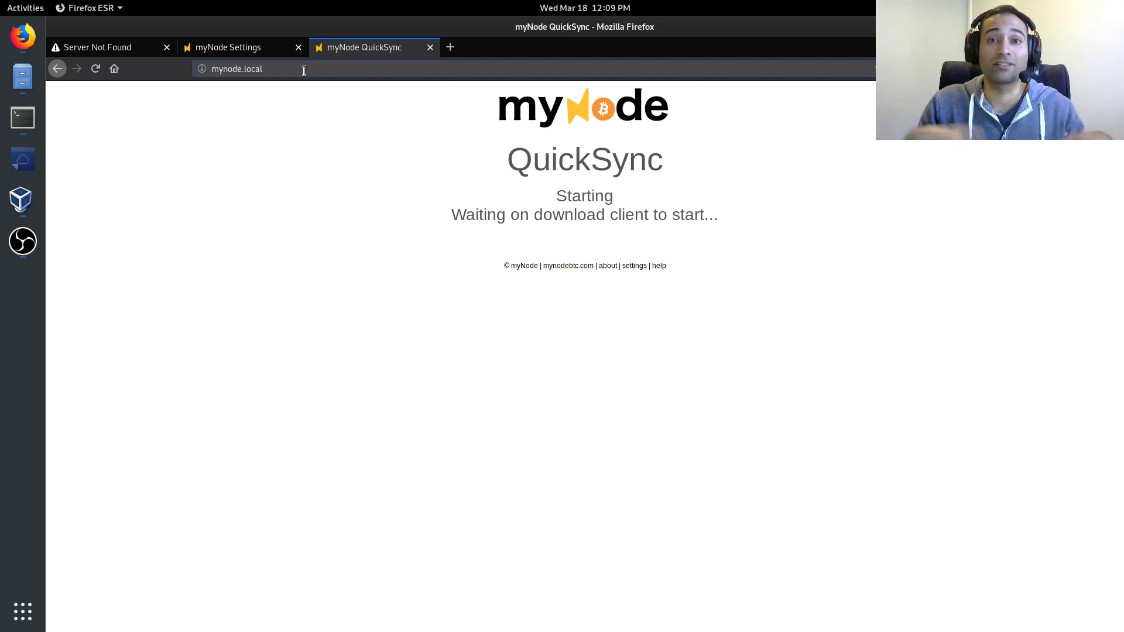
{"action": "key", "text": "Return"}
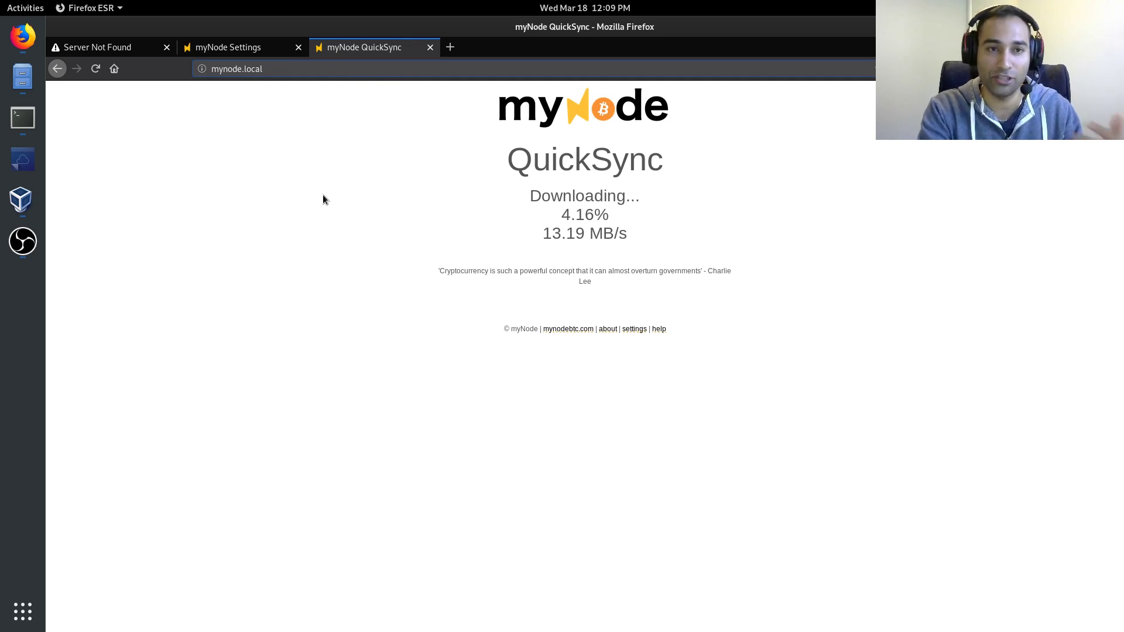
{"action": "type", "text": "https://"}
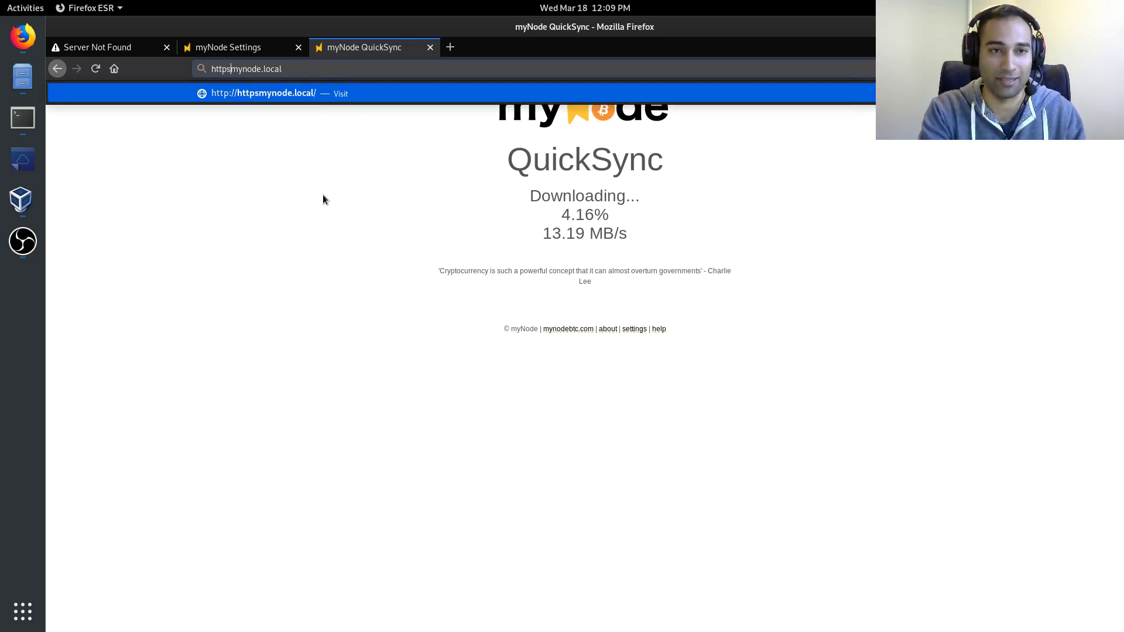
{"action": "key", "text": "Return"}
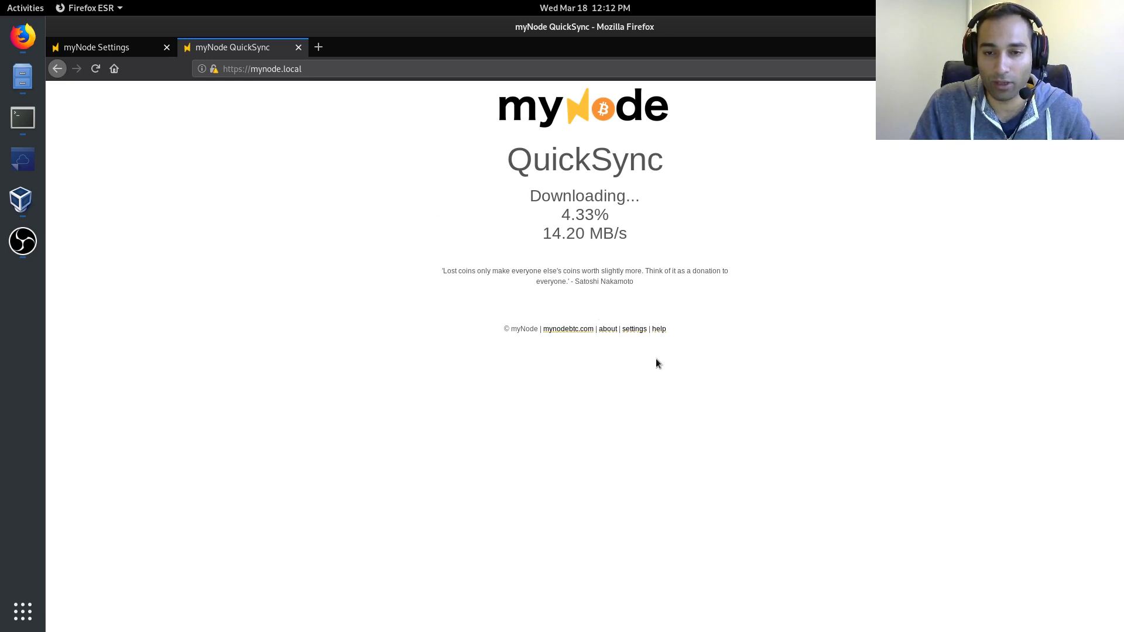
Switch to the myNode Settings tab and scroll down to the QuickSync section
{"action": "left_click", "coordinate": [135, 51]}
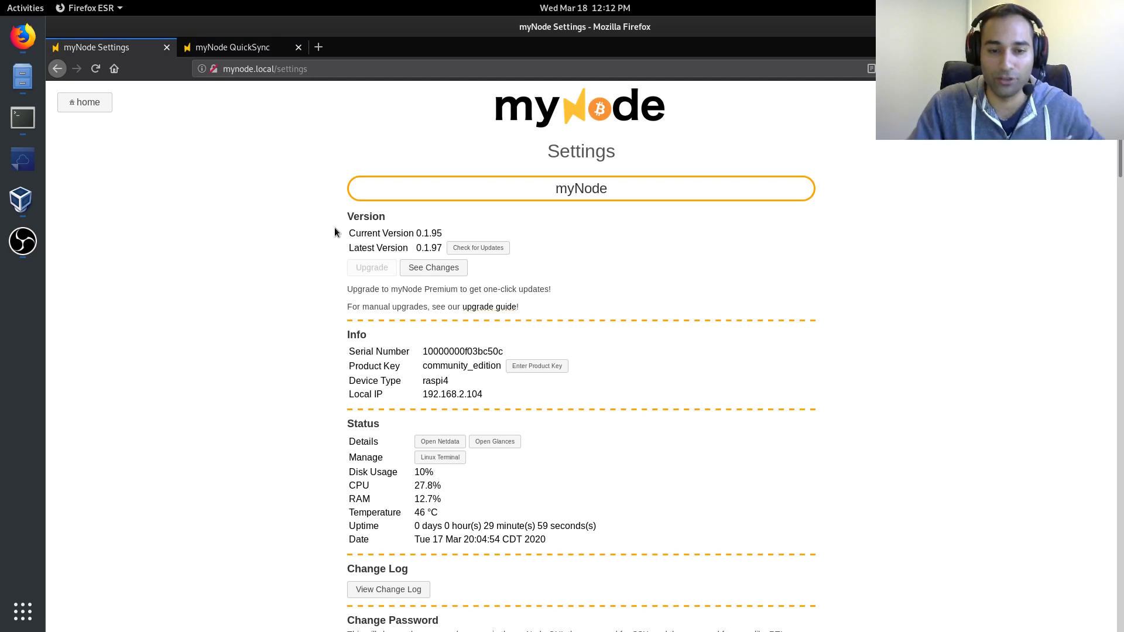
{"action": "scroll", "coordinate": [275, 297], "scroll_direction": "down", "scroll_amount": 6}
{"action": "scroll", "coordinate": [279, 256], "scroll_direction": "down", "scroll_amount": 10}
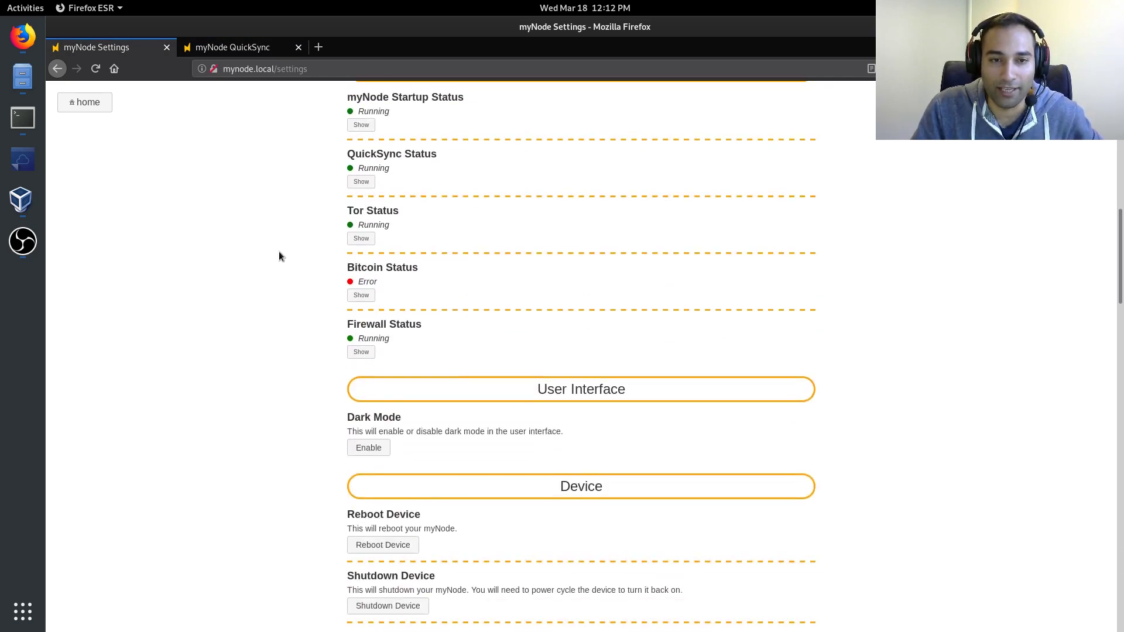
{"action": "scroll", "coordinate": [279, 256], "scroll_direction": "down", "scroll_amount": 6}
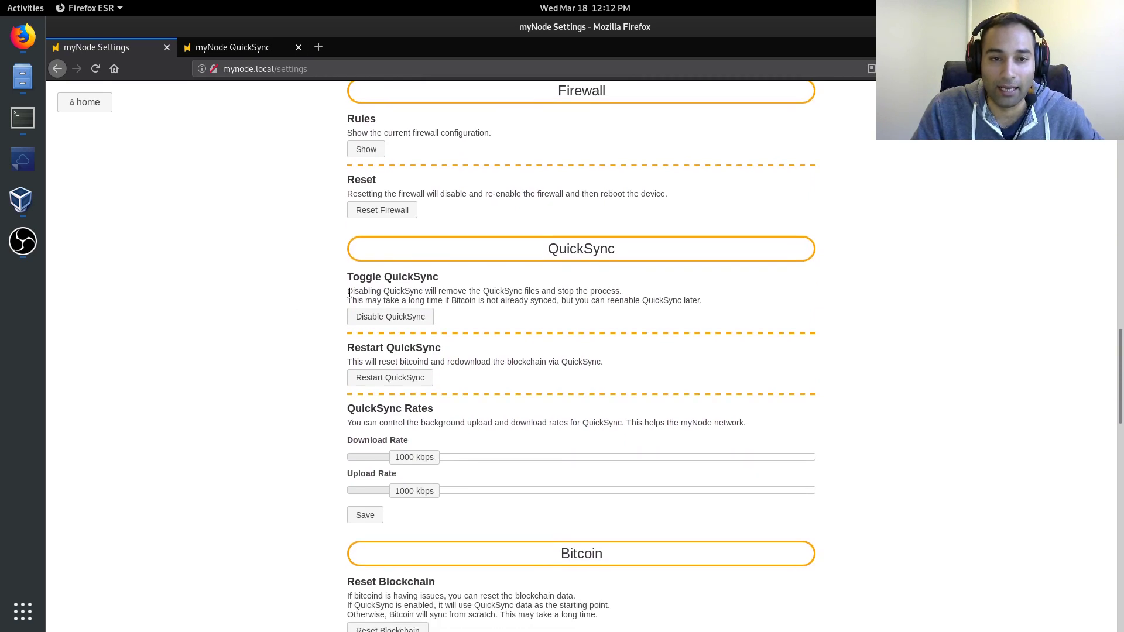
Highlight the Toggle QuickSync description, its file-removal warning and the long resync note
{"action": "left_click_drag", "start_coordinate": [353, 277], "coordinate": [552, 300]}
{"action": "left_click_drag", "start_coordinate": [347, 291], "coordinate": [614, 291]}
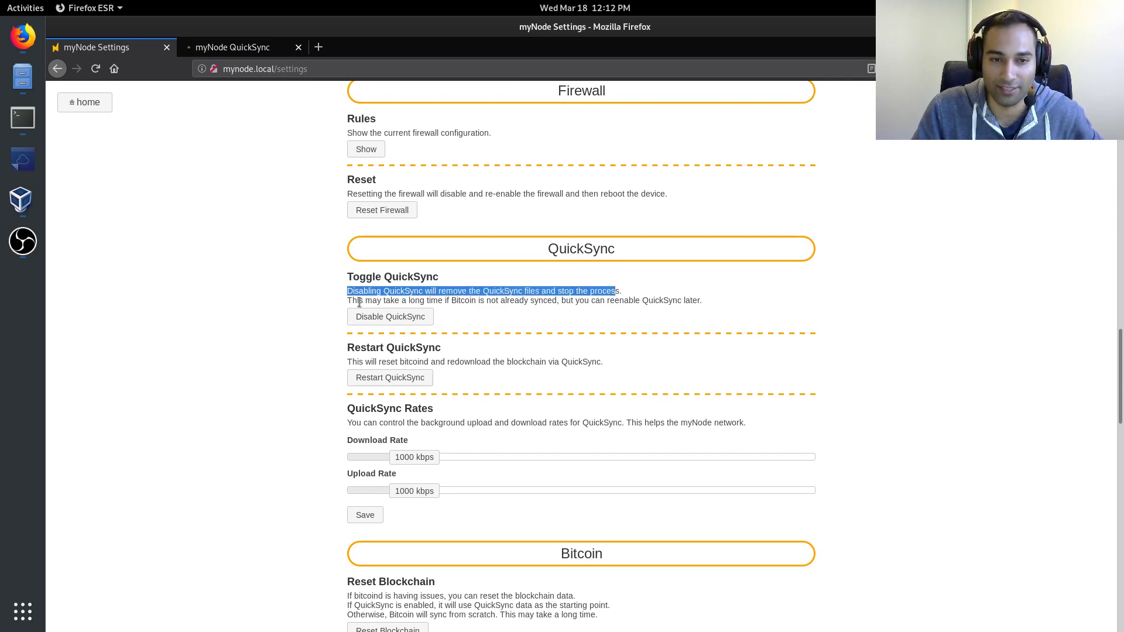
{"action": "left_click_drag", "start_coordinate": [359, 302], "coordinate": [569, 302]}
{"action": "left_click", "coordinate": [585, 312]}
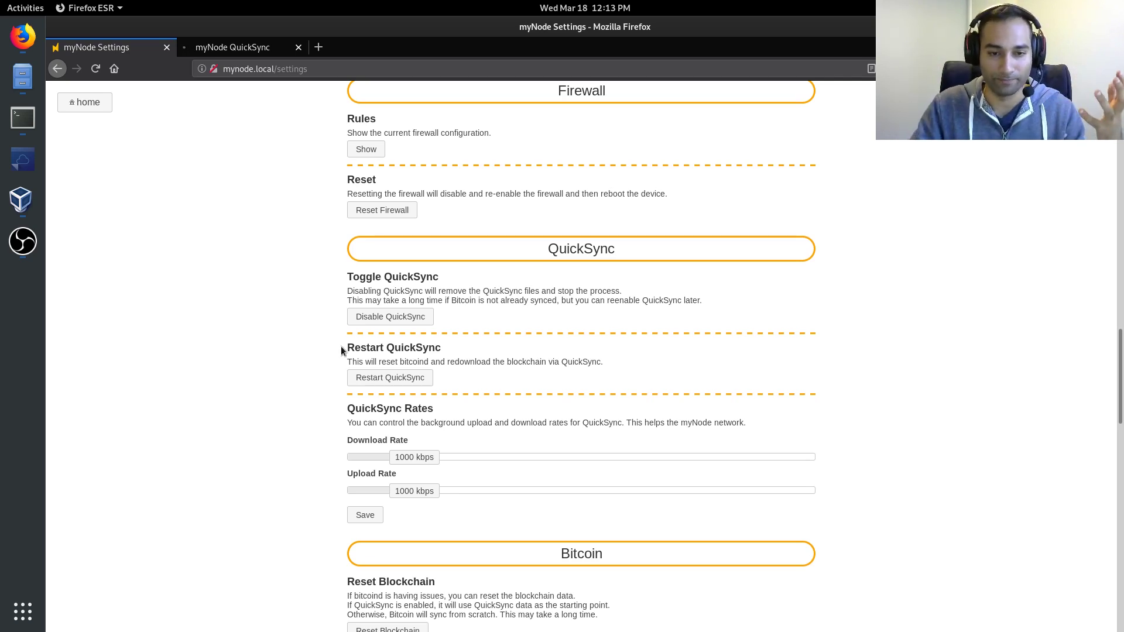
Highlight the QuickSync Rates explanation further down the Settings page
{"action": "scroll", "coordinate": [342, 366], "scroll_direction": "down", "scroll_amount": 2}
{"action": "left_click_drag", "start_coordinate": [350, 351], "coordinate": [457, 354]}
{"action": "left_click", "coordinate": [457, 353]}
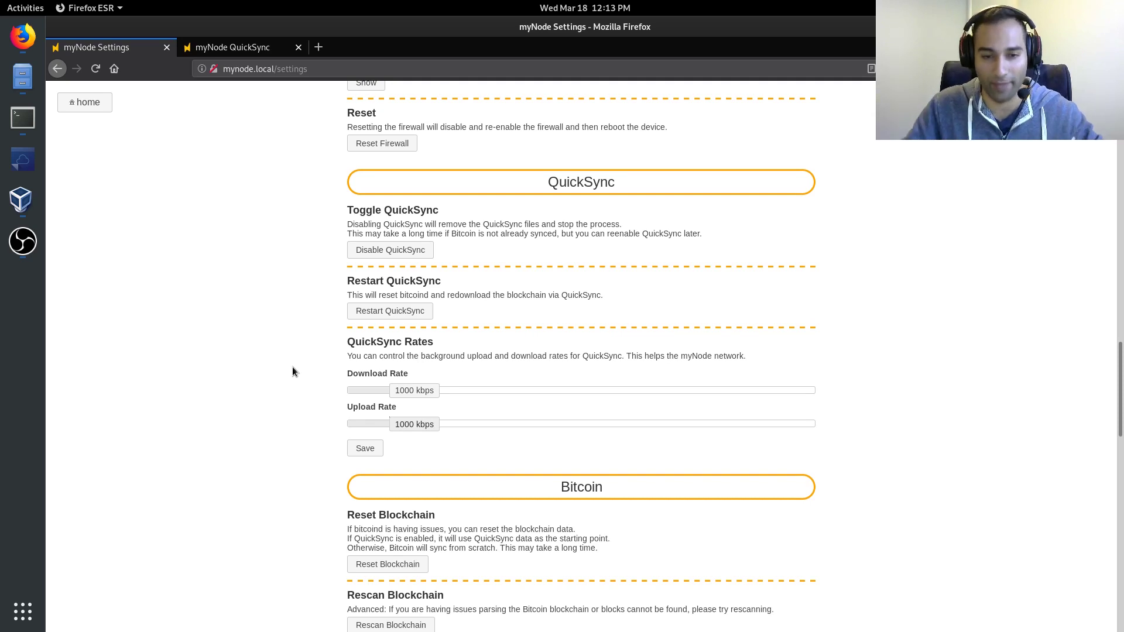
Scroll through the remaining settings and back up to the version, disk and temperature details
{"action": "scroll", "coordinate": [293, 368], "scroll_direction": "down", "scroll_amount": 1}
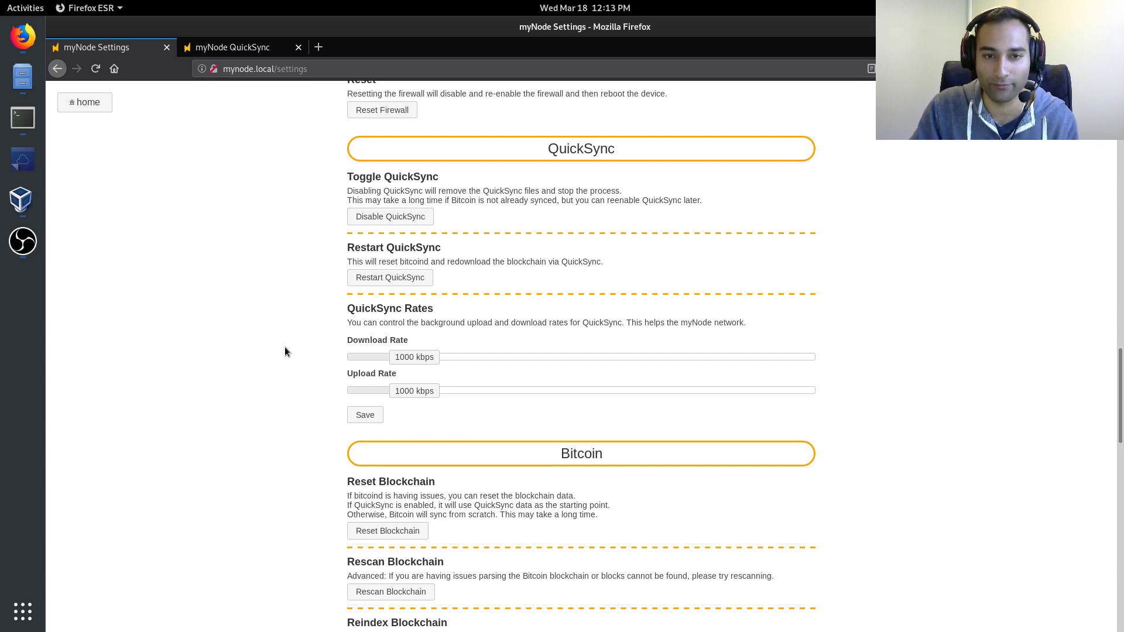
{"action": "scroll", "coordinate": [285, 351], "scroll_direction": "up", "scroll_amount": 1}
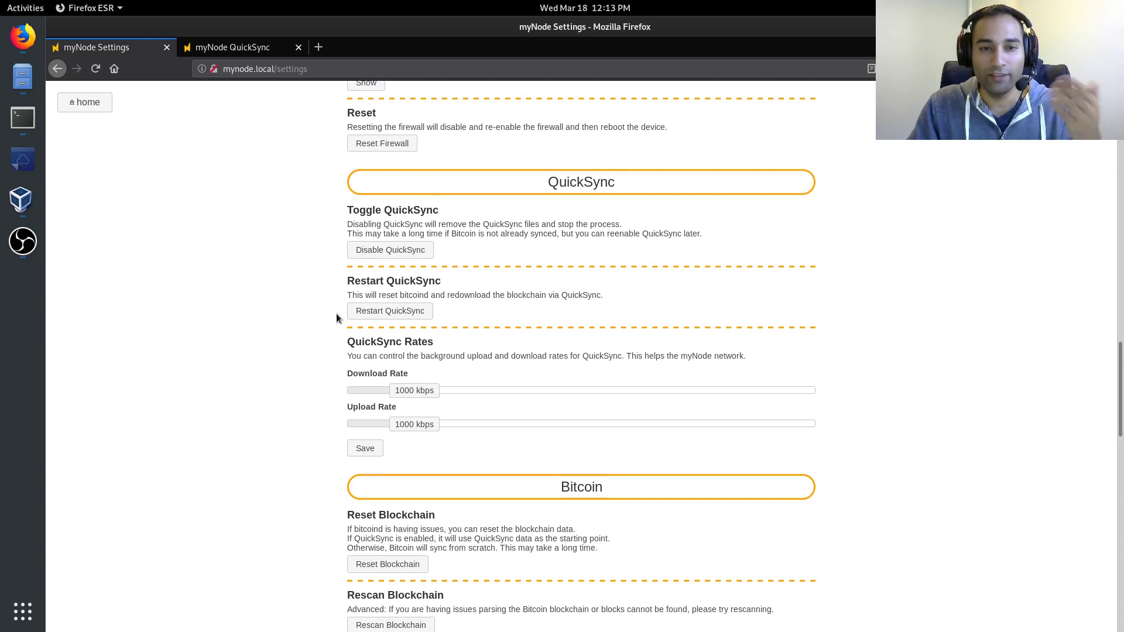
{"action": "scroll", "coordinate": [276, 344], "scroll_direction": "down", "scroll_amount": 11}
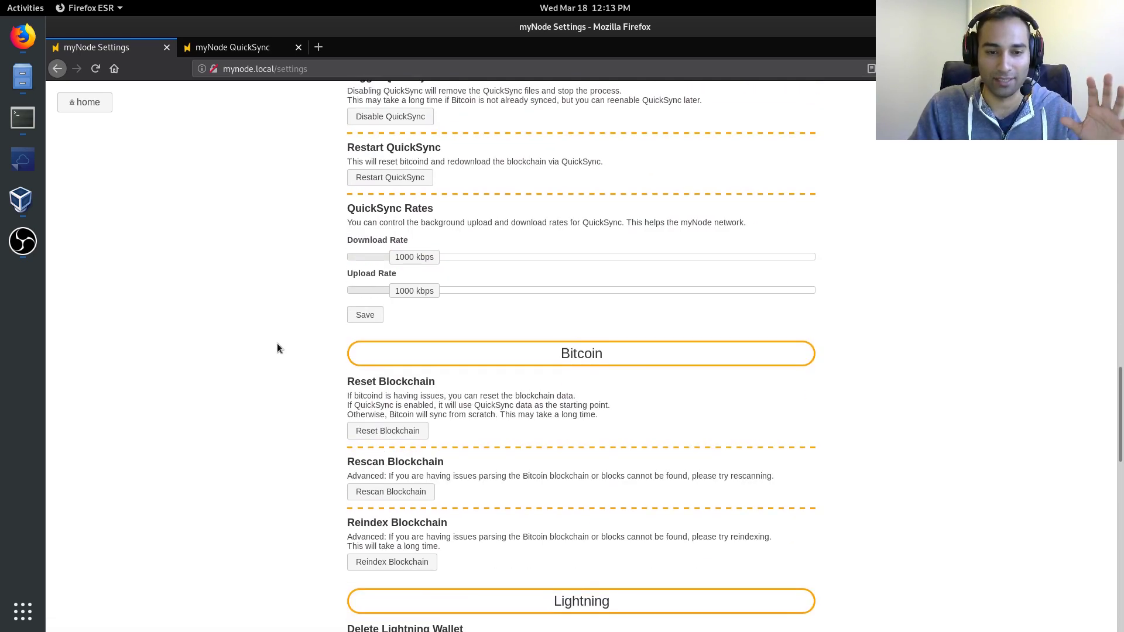
{"action": "scroll", "coordinate": [261, 343], "scroll_direction": "down", "scroll_amount": 11}
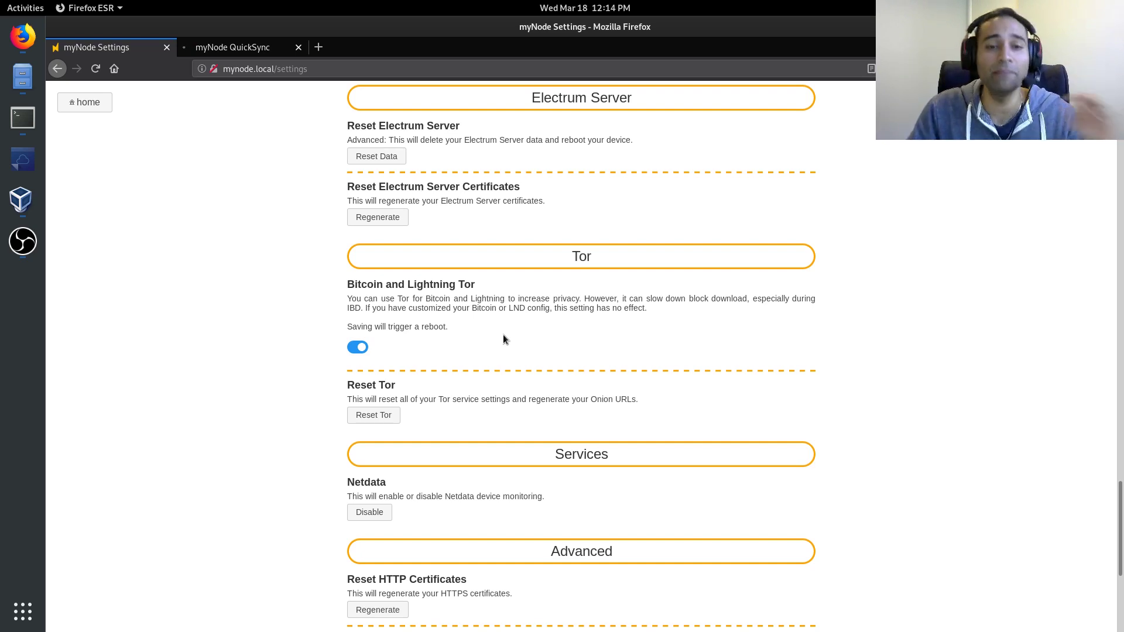
{"action": "scroll", "coordinate": [504, 339], "scroll_direction": "up", "scroll_amount": 10}
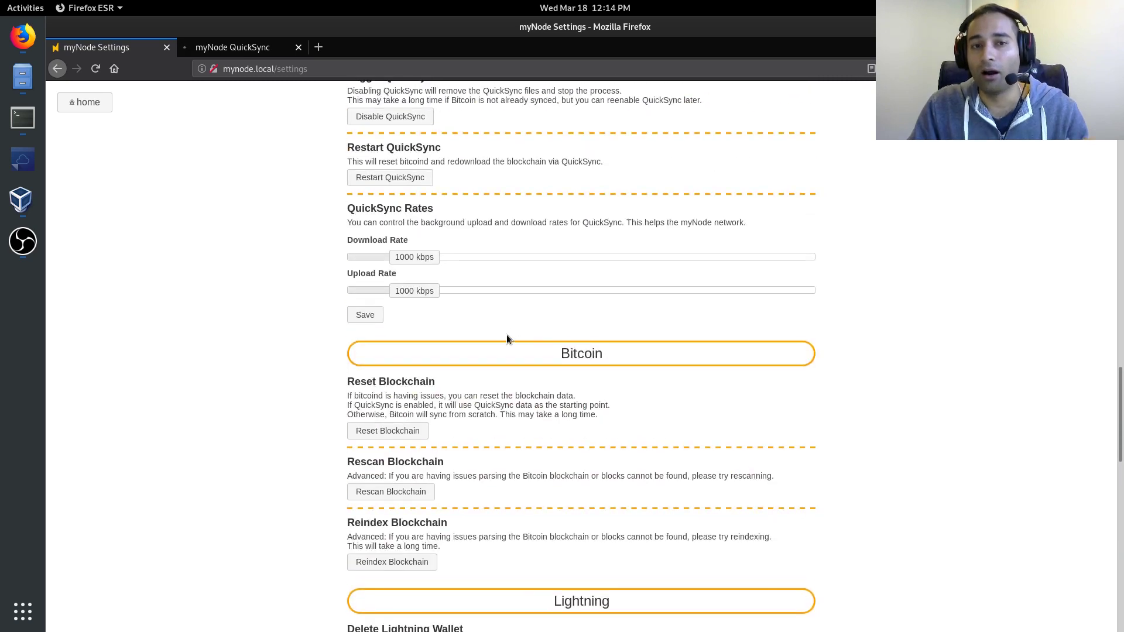
{"action": "scroll", "coordinate": [507, 339], "scroll_direction": "up", "scroll_amount": 3}
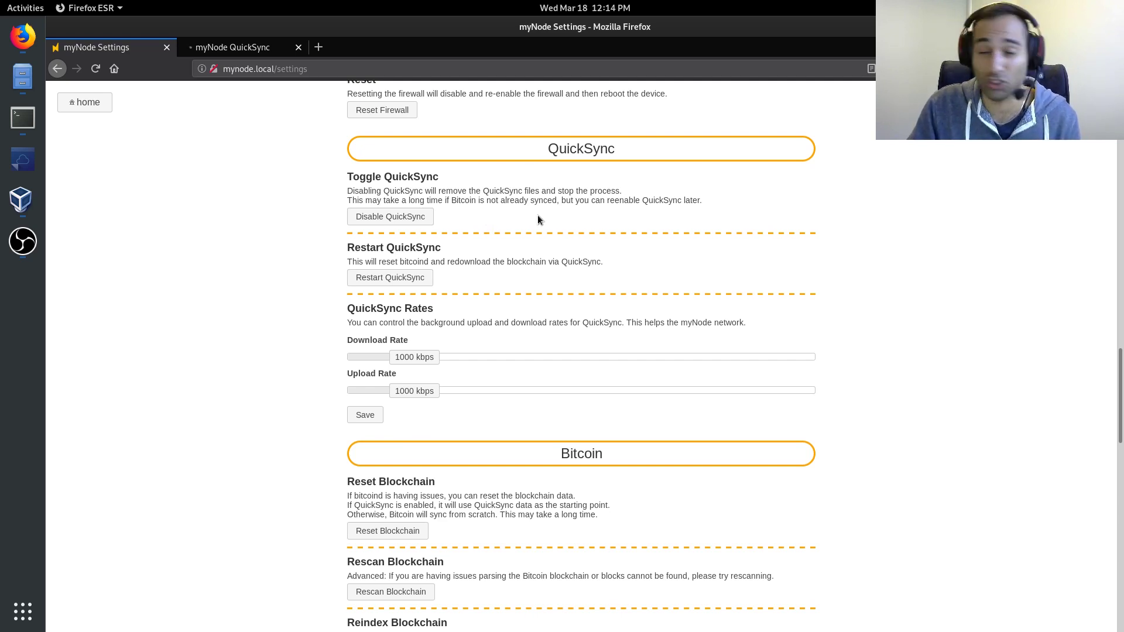
{"action": "scroll", "coordinate": [280, 319], "scroll_direction": "up", "scroll_amount": 15}
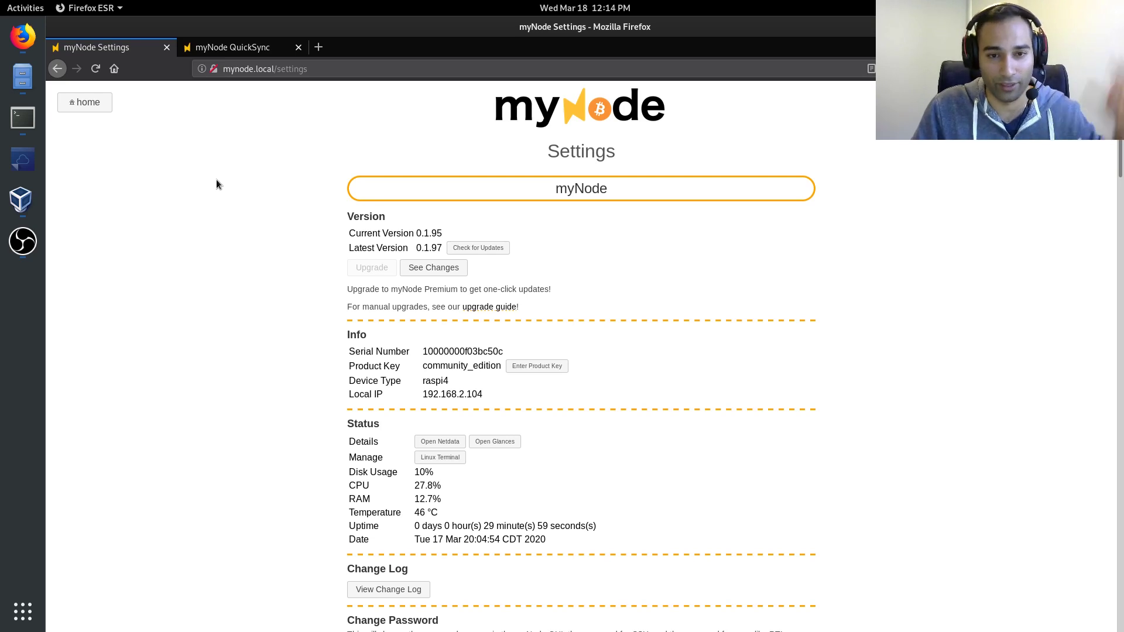
Open a new Terminal window from the dock and move it to the right side of the screen
{"action": "right_click", "coordinate": [29, 126]}
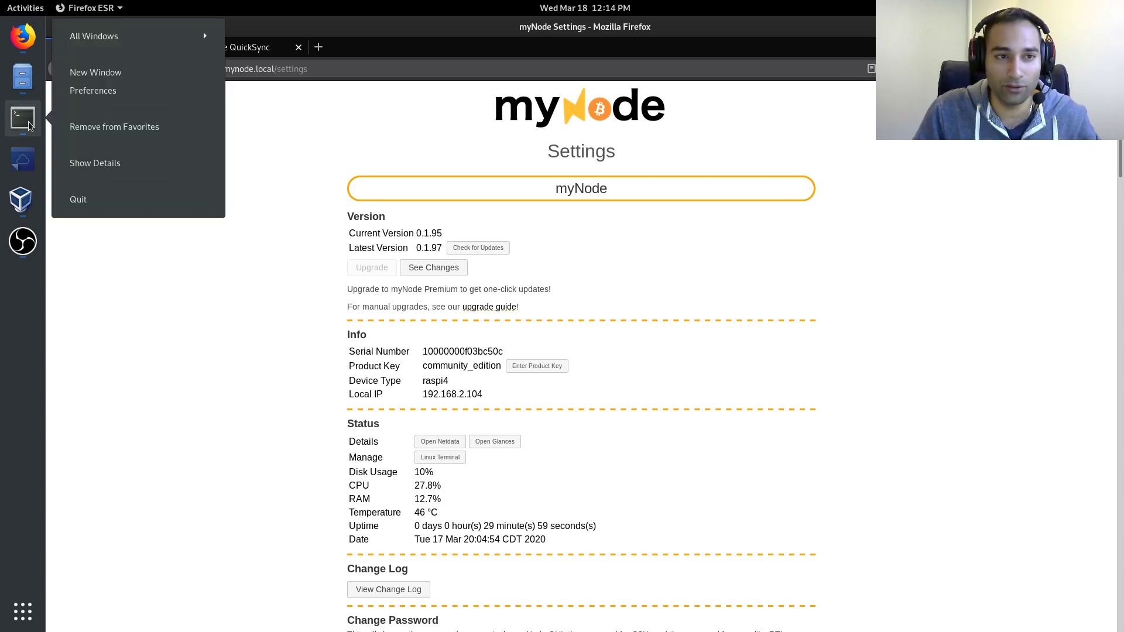
{"action": "left_click", "coordinate": [104, 73]}
{"action": "left_click_drag", "start_coordinate": [377, 78], "coordinate": [917, 216]}
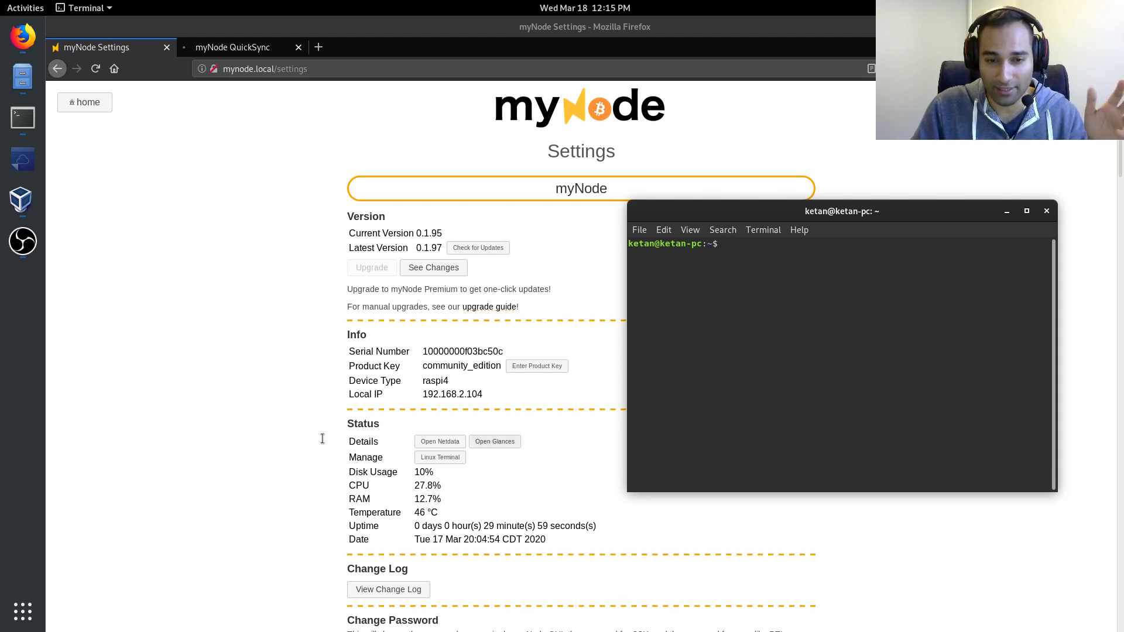
Try the Linux Terminal button under Status, view the new settings# tab, then return to Settings and the terminal
{"action": "left_click", "coordinate": [221, 361]}
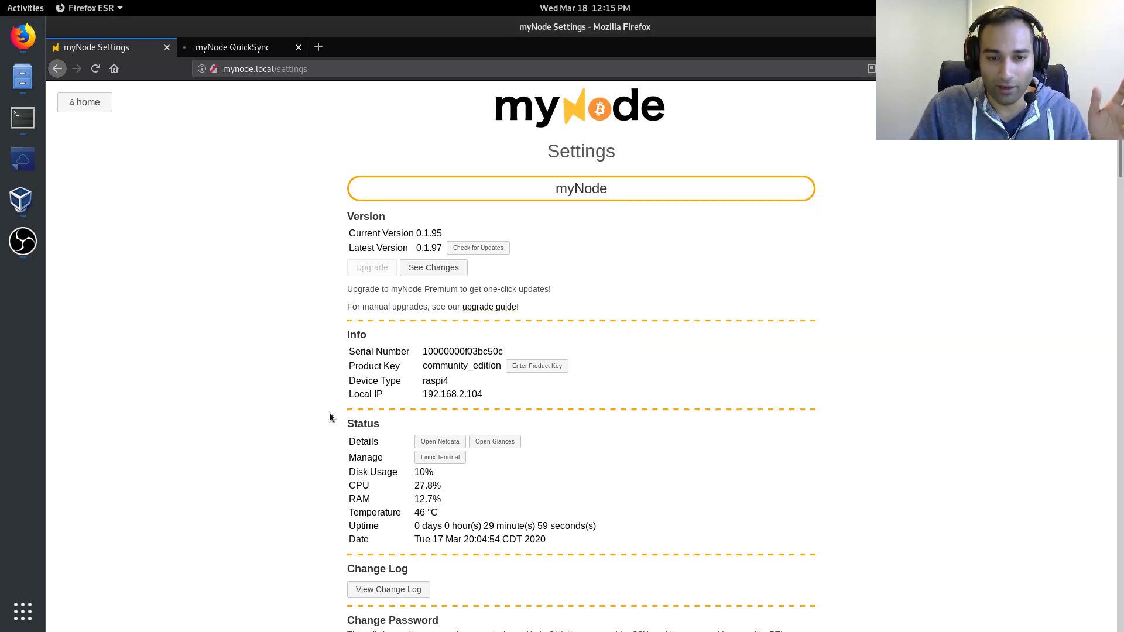
{"action": "scroll", "coordinate": [351, 416], "scroll_direction": "down", "scroll_amount": 2}
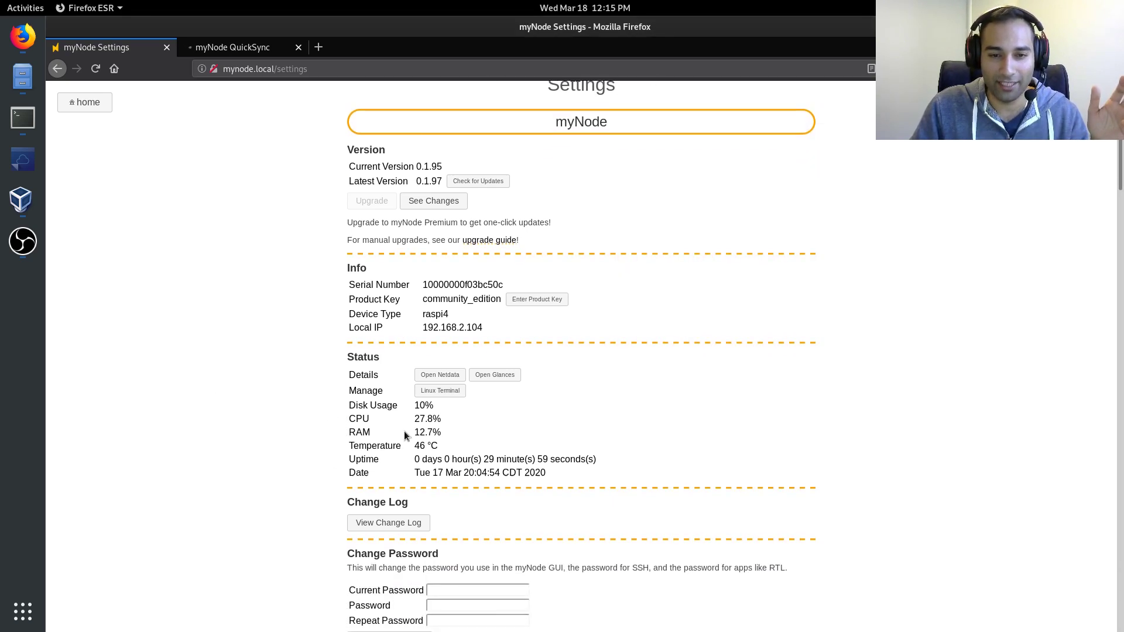
{"action": "left_click", "coordinate": [445, 396]}
{"action": "left_click", "coordinate": [241, 55]}
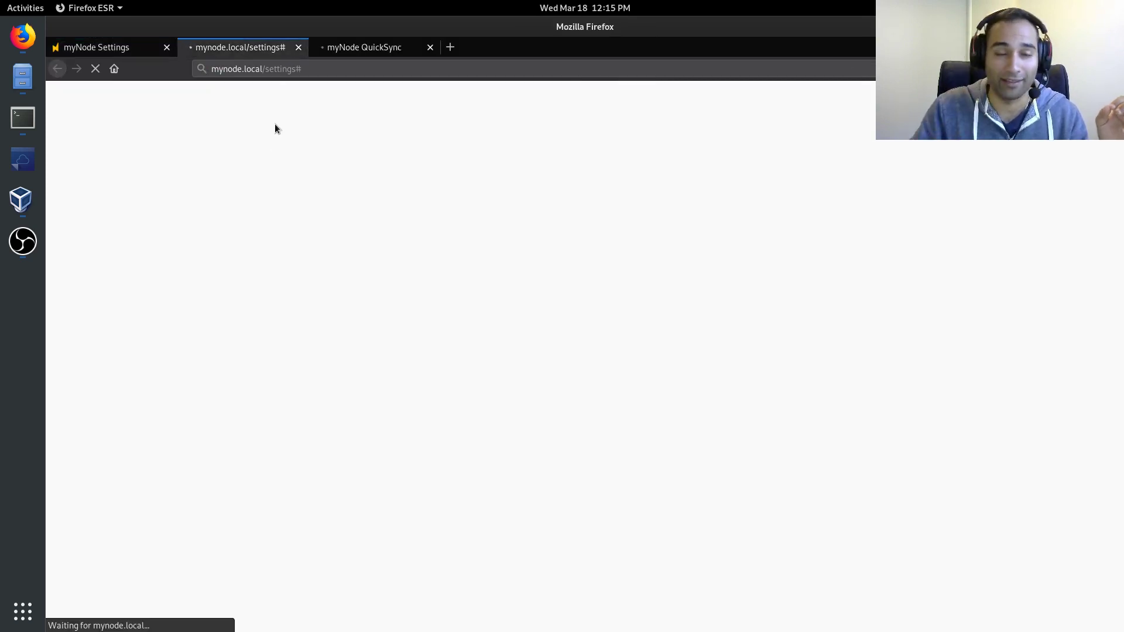
{"action": "left_click", "coordinate": [90, 48]}
{"action": "left_click", "coordinate": [22, 120]}
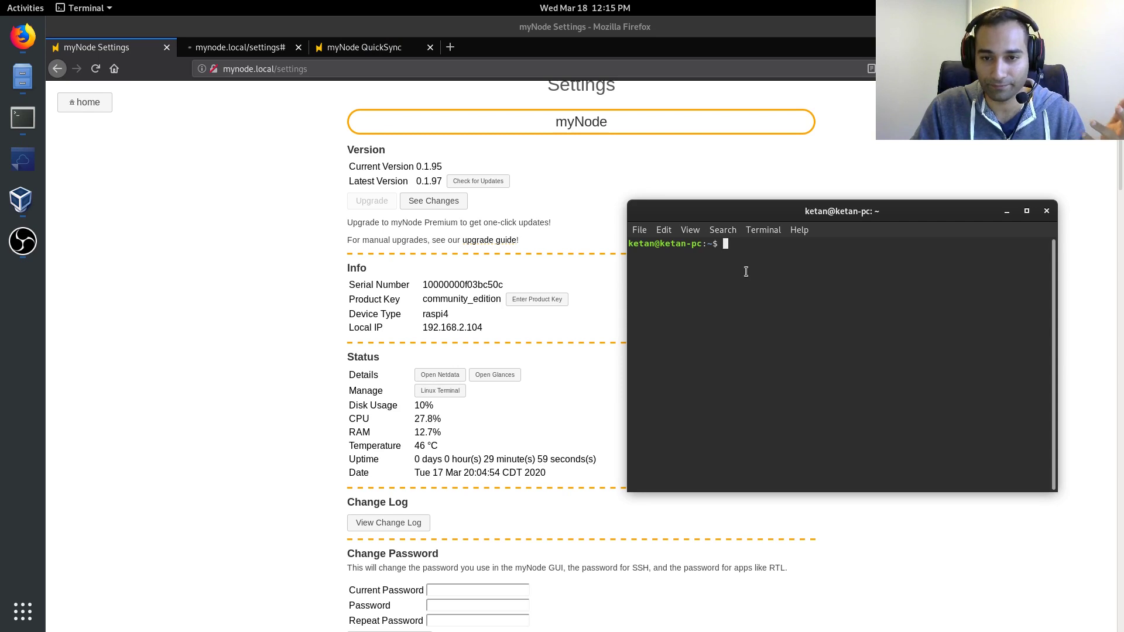
{"action": "type", "text": "ssh "}
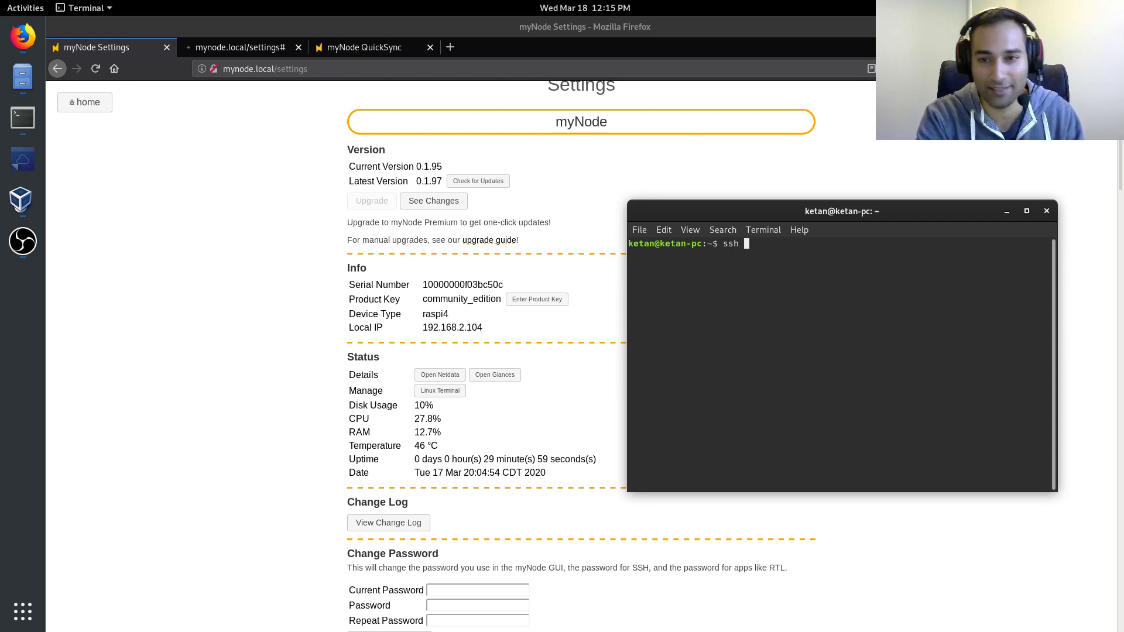
{"action": "type", "text": "admin@192"}
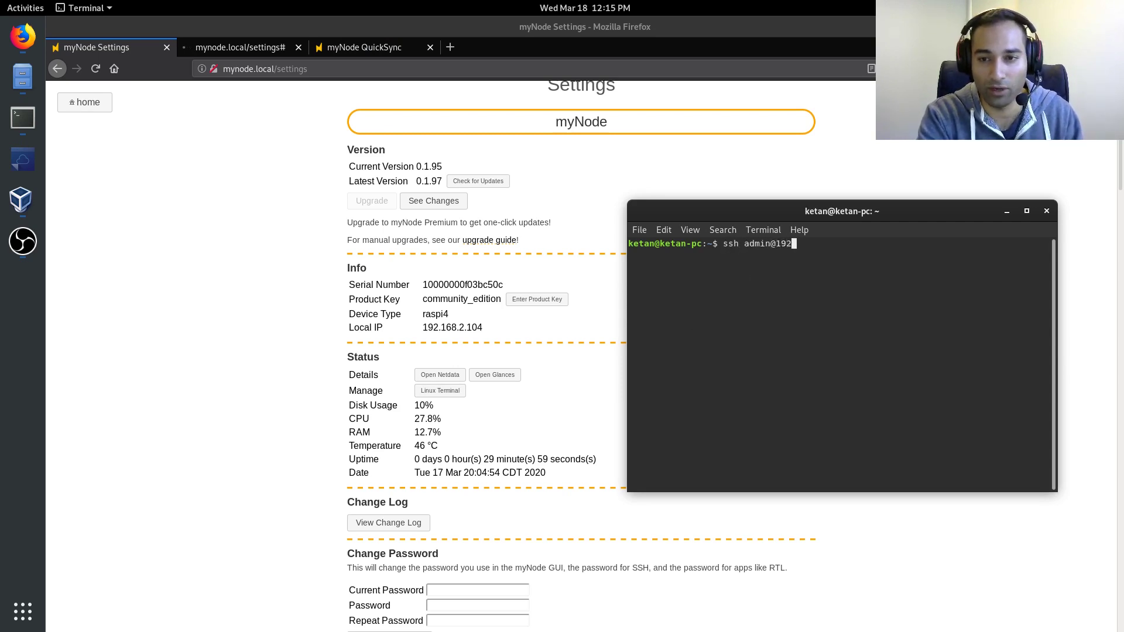
{"action": "type", "text": ".168.2.10"}
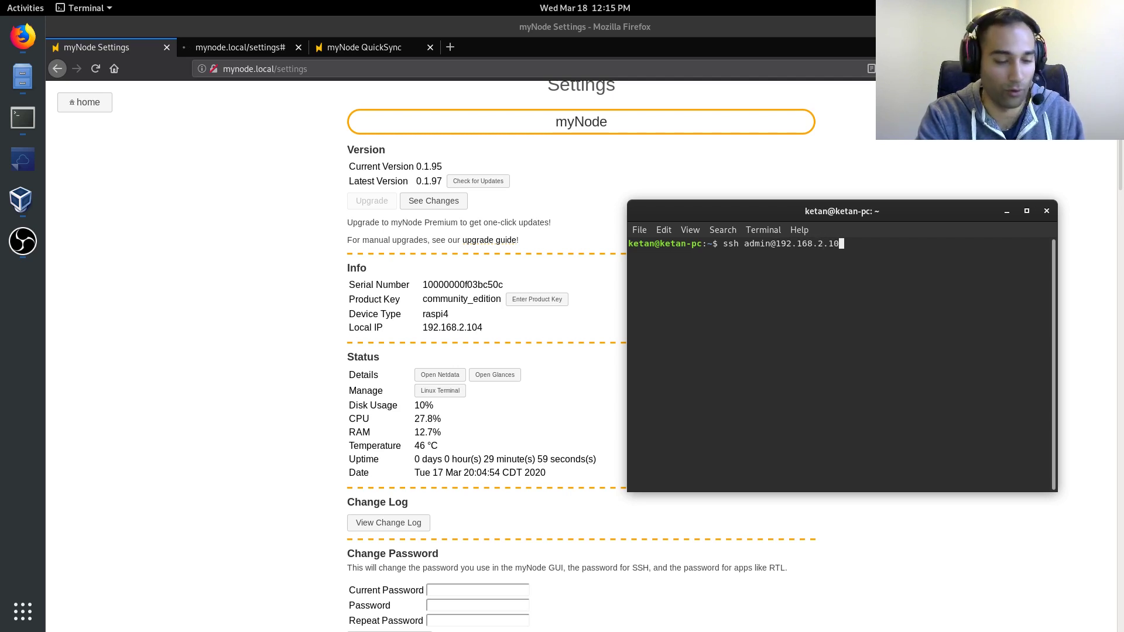
{"action": "type", "text": "4"}
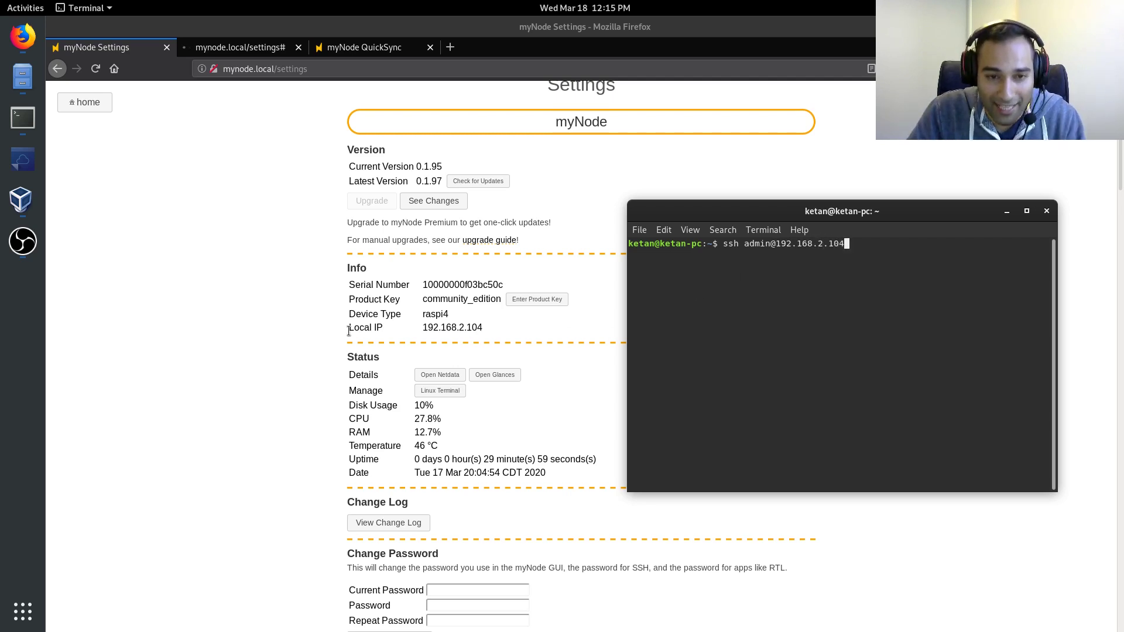
{"action": "left_click", "coordinate": [381, 329]}
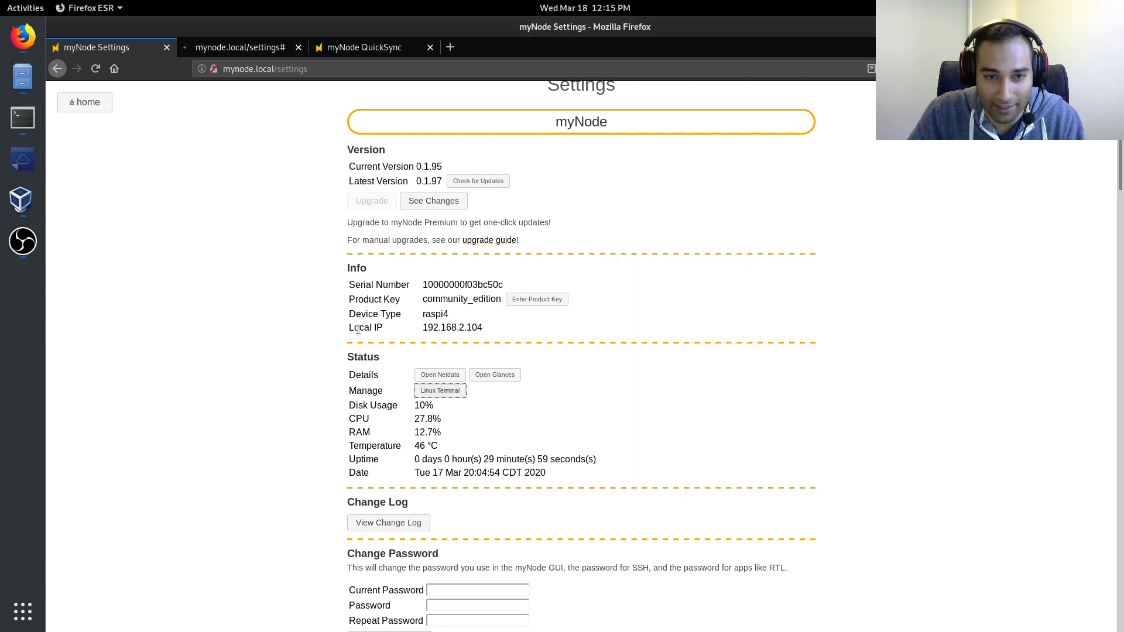
{"action": "left_click_drag", "start_coordinate": [381, 330], "coordinate": [489, 326]}
{"action": "key", "text": "alt+Tab"}
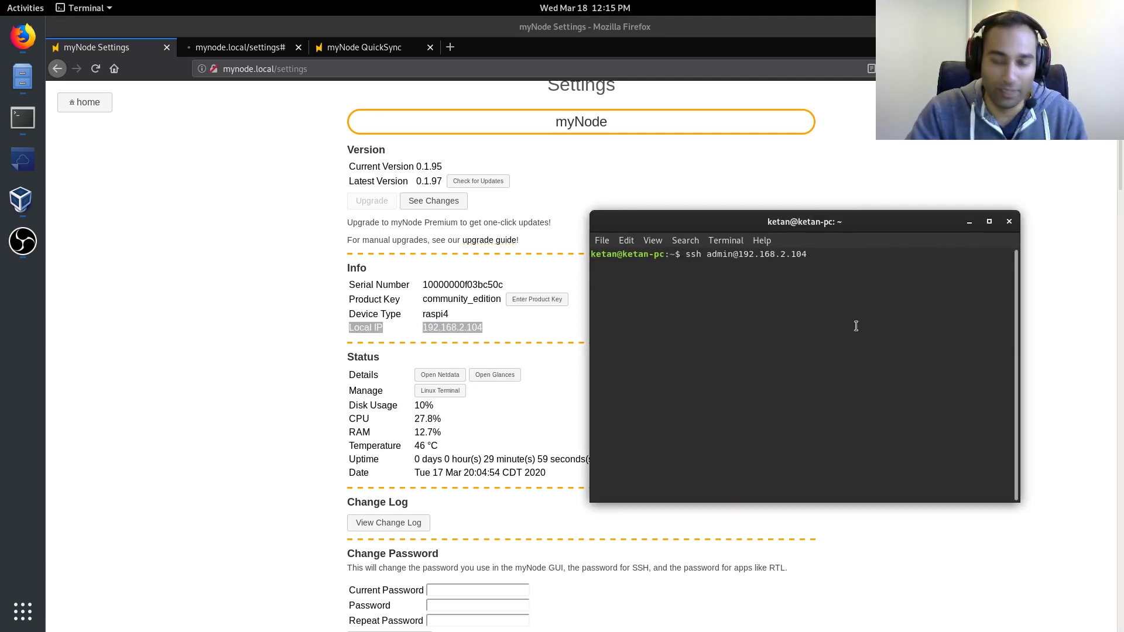
{"action": "key", "text": "Return"}
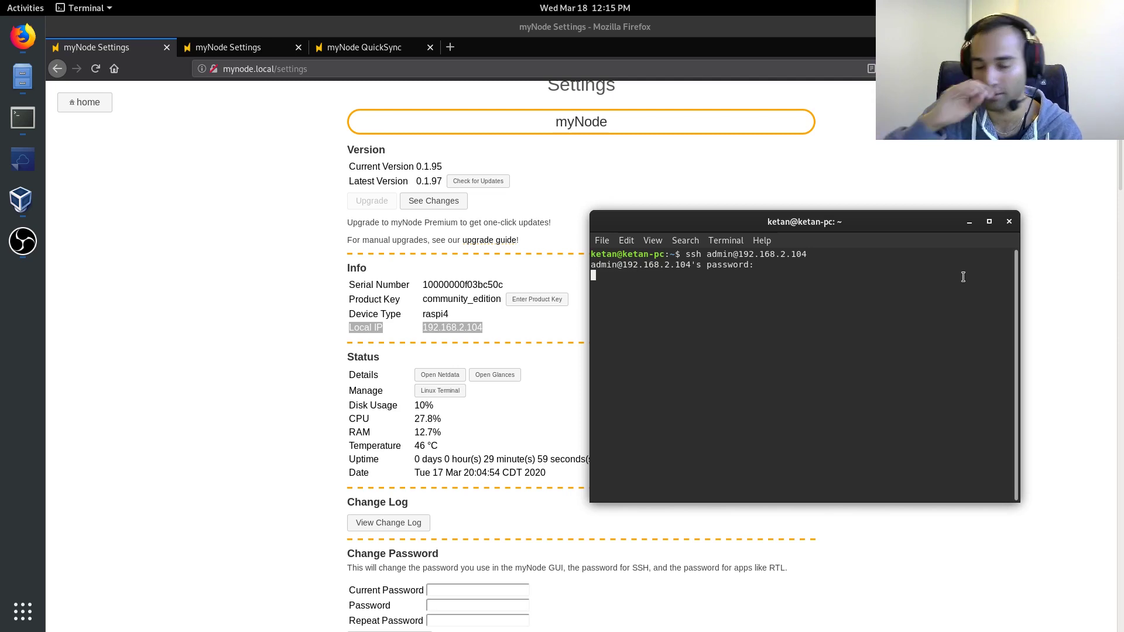
Submit the SSH password, then widen and heighten the terminal so the welcome banner fits
{"action": "key", "text": "Return"}
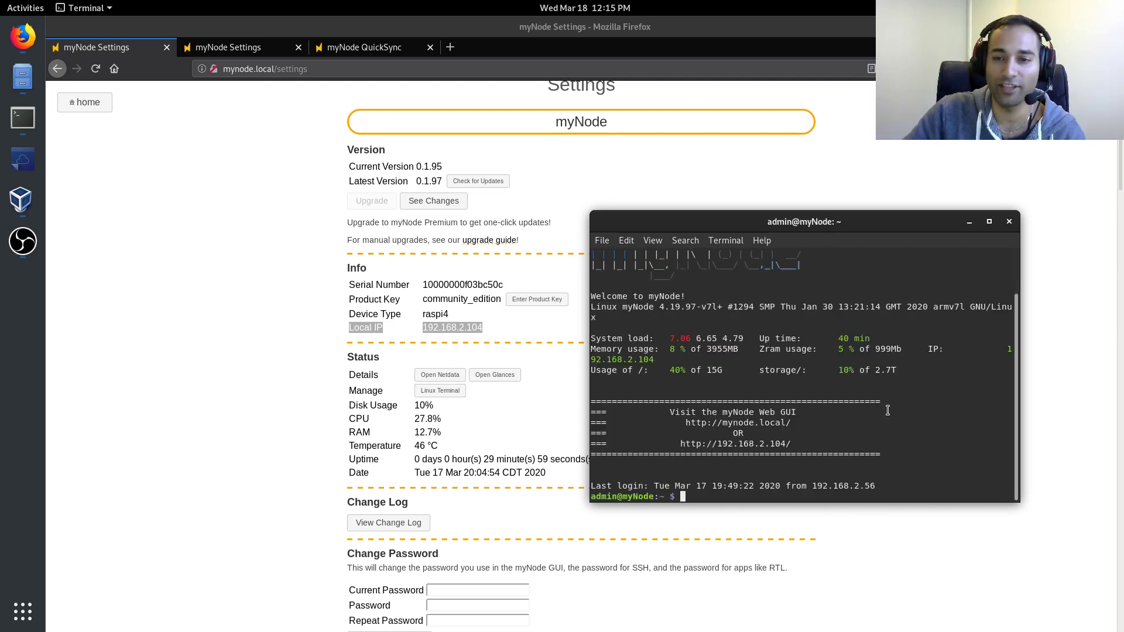
{"action": "scroll", "coordinate": [887, 410], "scroll_direction": "up", "scroll_amount": 2}
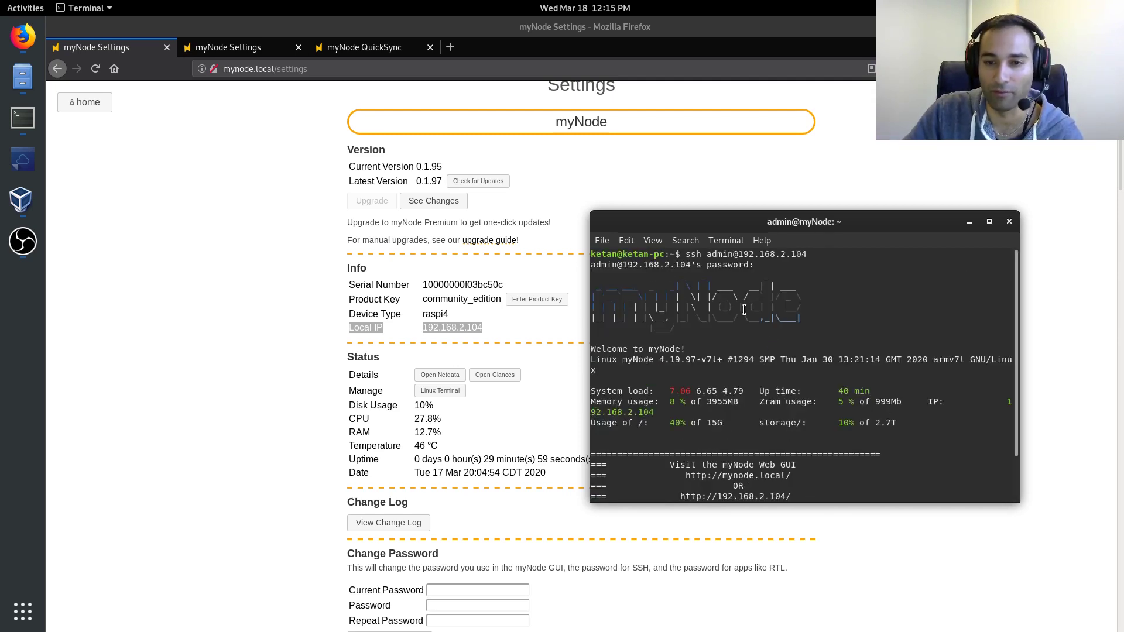
{"action": "scroll", "coordinate": [744, 310], "scroll_direction": "down", "scroll_amount": 2}
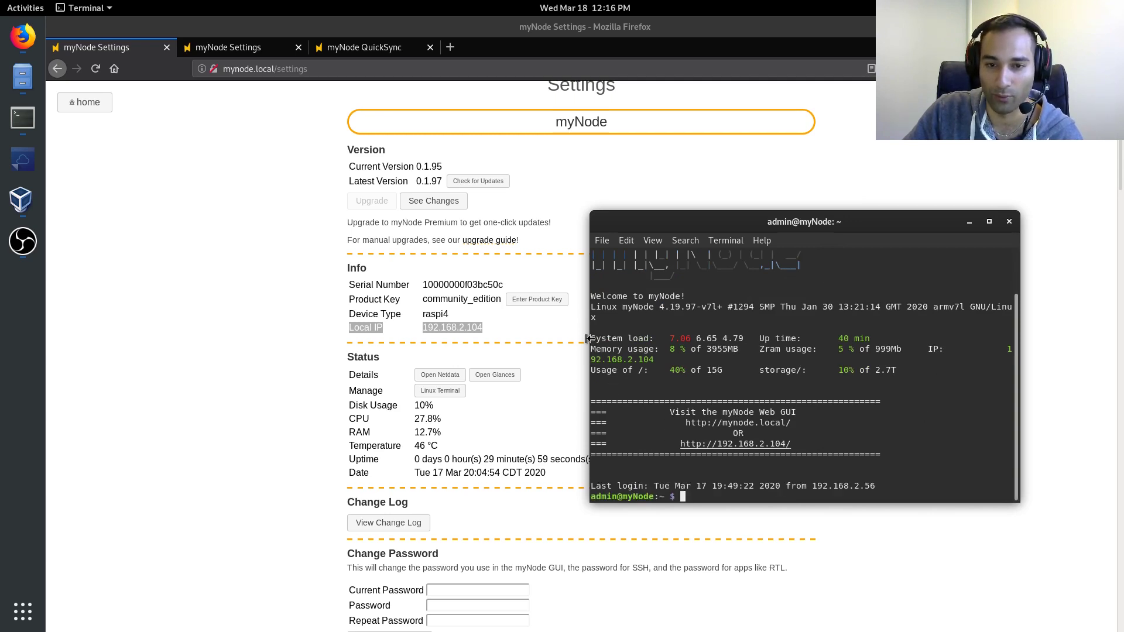
{"action": "left_click_drag", "start_coordinate": [590, 339], "coordinate": [517, 334]}
{"action": "left_click_drag", "start_coordinate": [707, 215], "coordinate": [707, 138]}
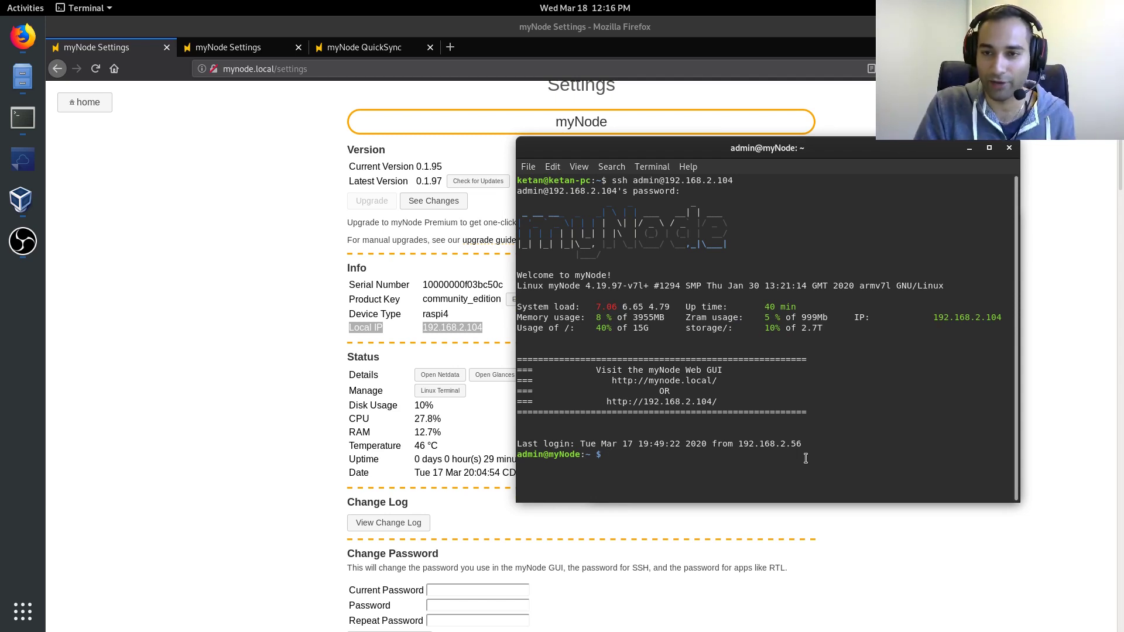
Change into /mnt and then hdd, listing the contents of each
{"action": "type", "text": "cd /mnt/"}
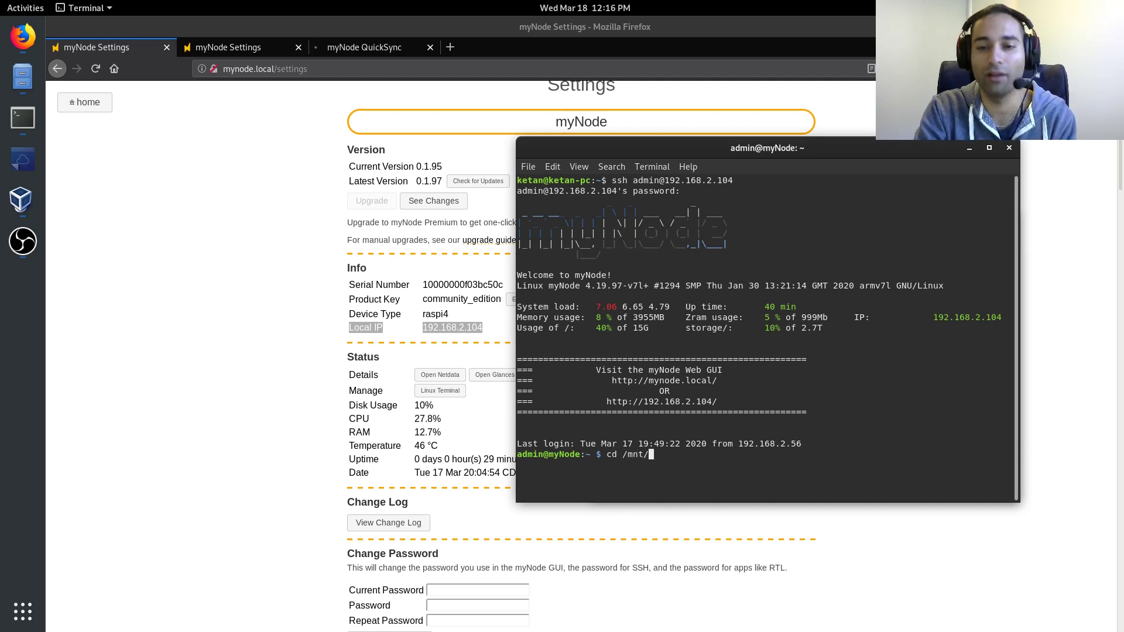
{"action": "key", "text": "Return"}
{"action": "type", "text": "ls"}
{"action": "key", "text": "Return"}
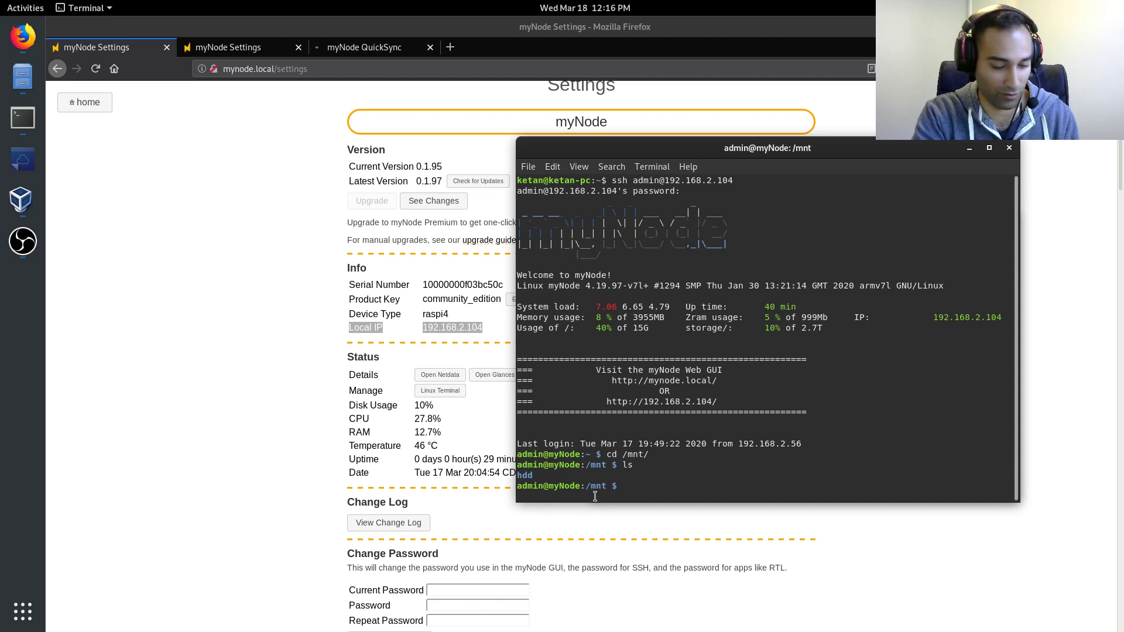
{"action": "type", "text": "cd hdd"}
{"action": "key", "text": "Return"}
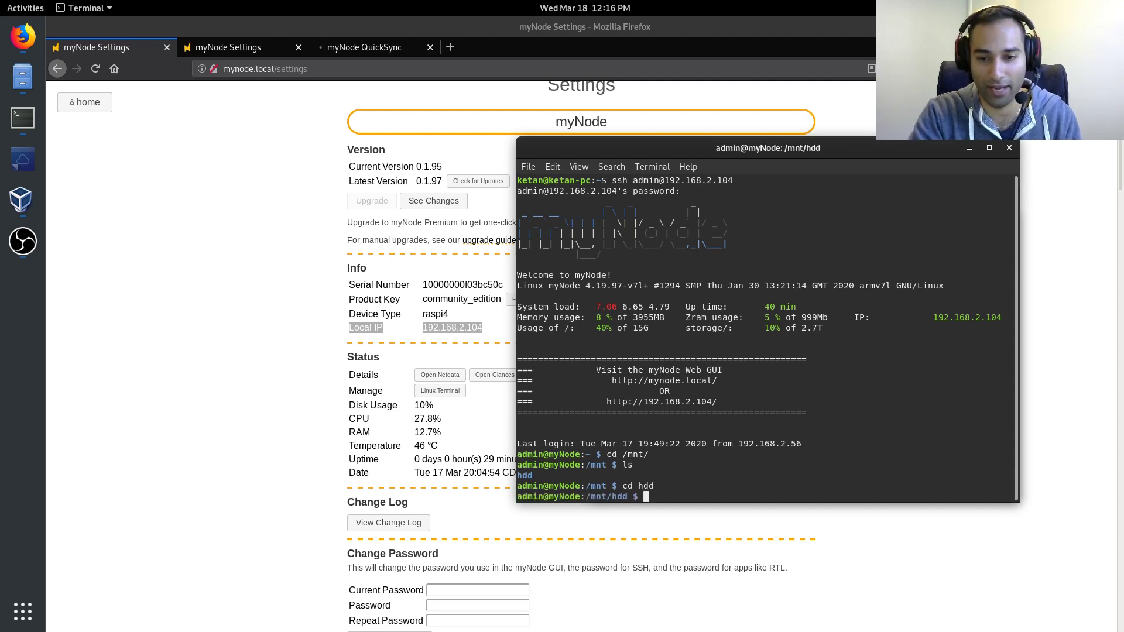
{"action": "type", "text": "ls"}
{"action": "key", "text": "Return"}
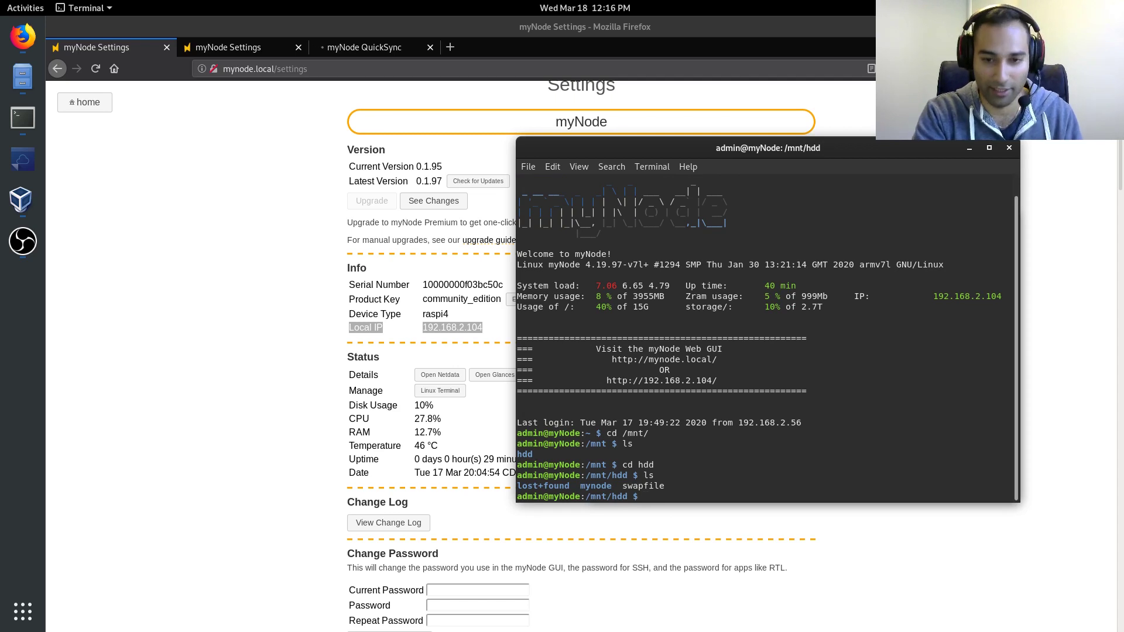
Enter the mynode folder using tab completion, list it, and highlight the quicksync folder
{"action": "type", "text": "cd myn"}
{"action": "key", "text": "Tab"}
{"action": "key", "text": "Return"}
{"action": "type", "text": "ls"}
{"action": "key", "text": "Return"}
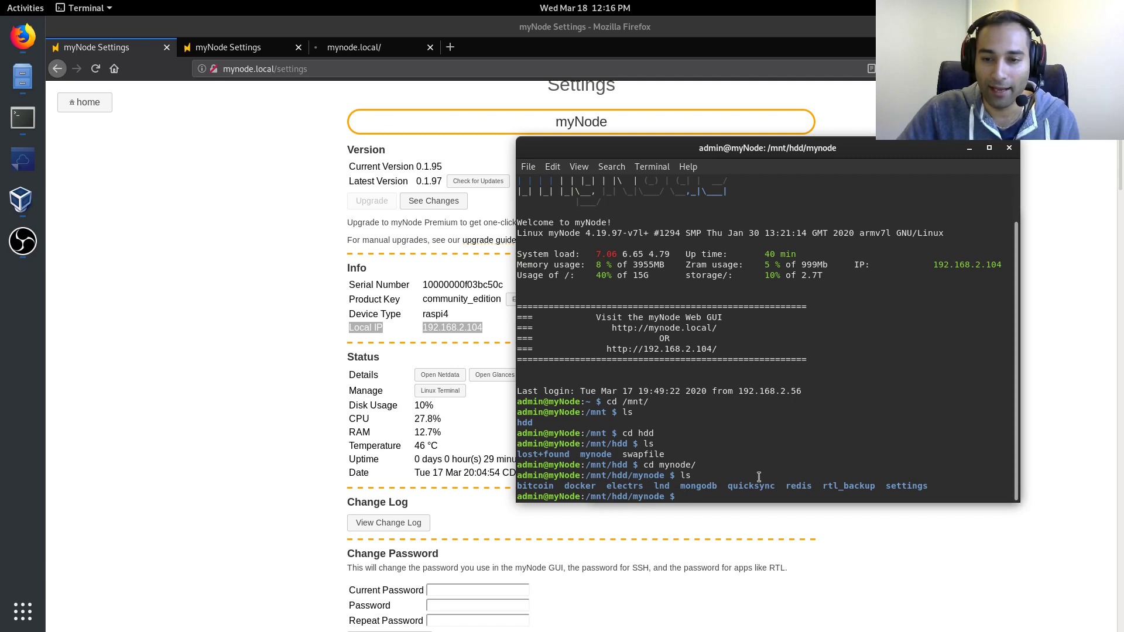
{"action": "left_click_drag", "start_coordinate": [728, 485], "coordinate": [777, 486]}
Enter the quicksync folder, list its files, and highlight blockchain.torrent and blockchain.tar.gz.part
{"action": "type", "text": "cd "}
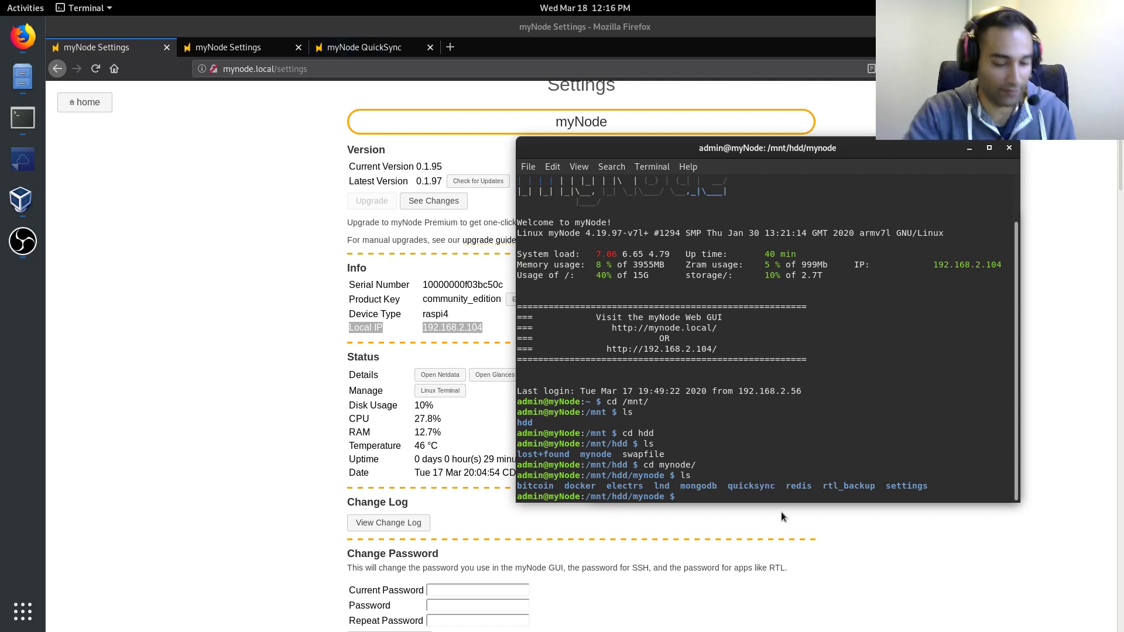
{"action": "type", "text": "quicksync/"}
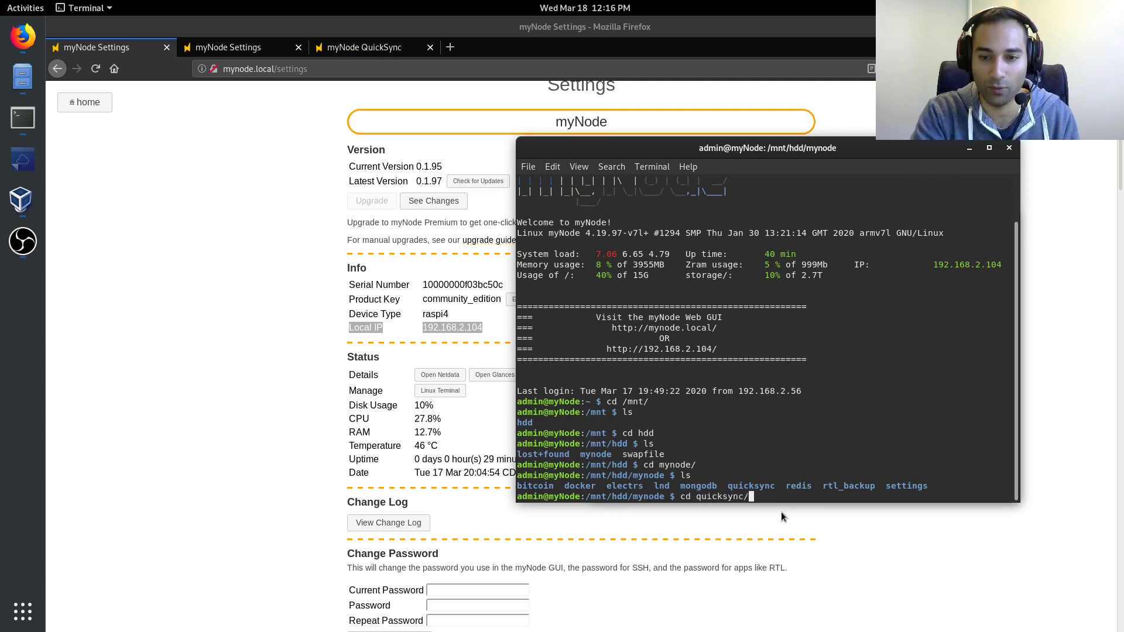
{"action": "key", "text": "Return"}
{"action": "type", "text": "ls"}
{"action": "key", "text": "Return"}
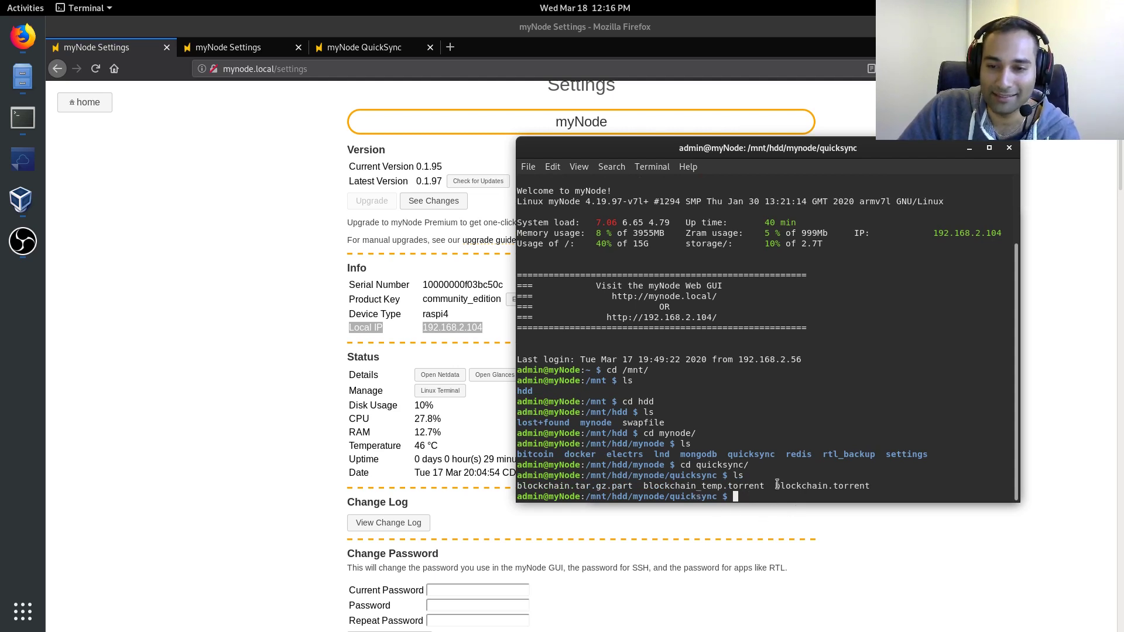
{"action": "left_click_drag", "start_coordinate": [777, 486], "coordinate": [871, 486]}
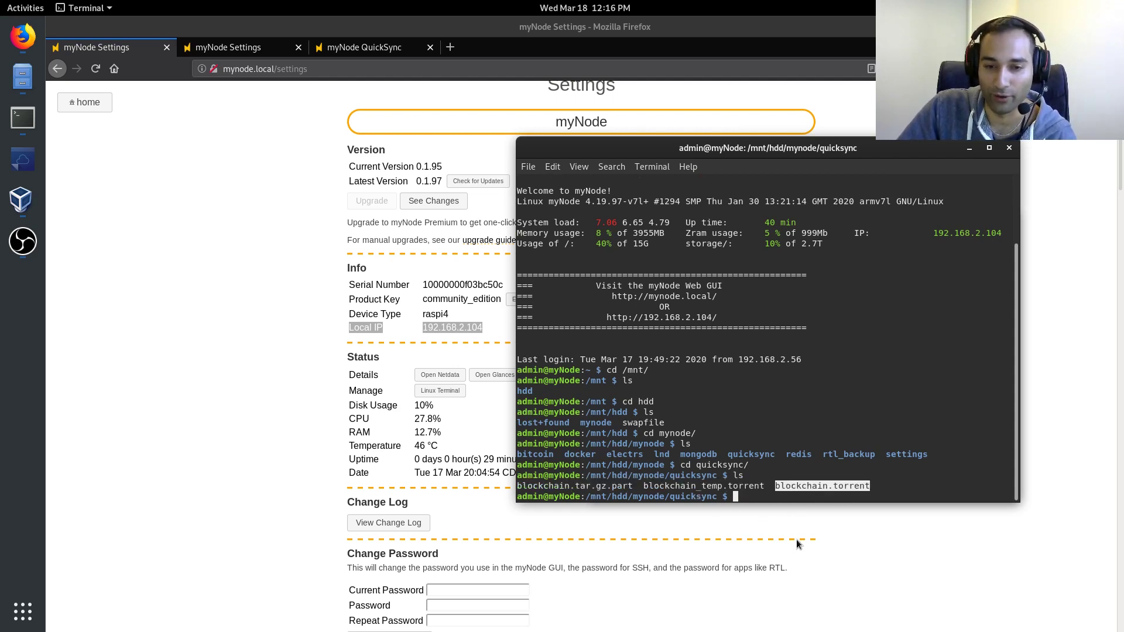
{"action": "left_click_drag", "start_coordinate": [519, 486], "coordinate": [605, 486]}
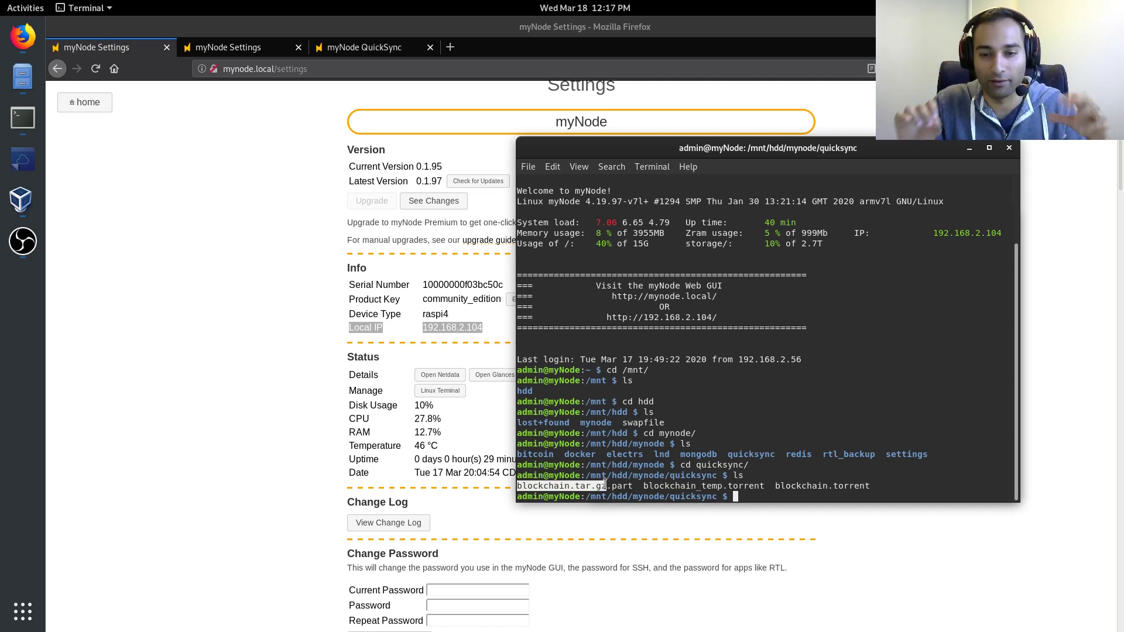
{"action": "left_click_drag", "start_coordinate": [604, 485], "coordinate": [609, 487]}
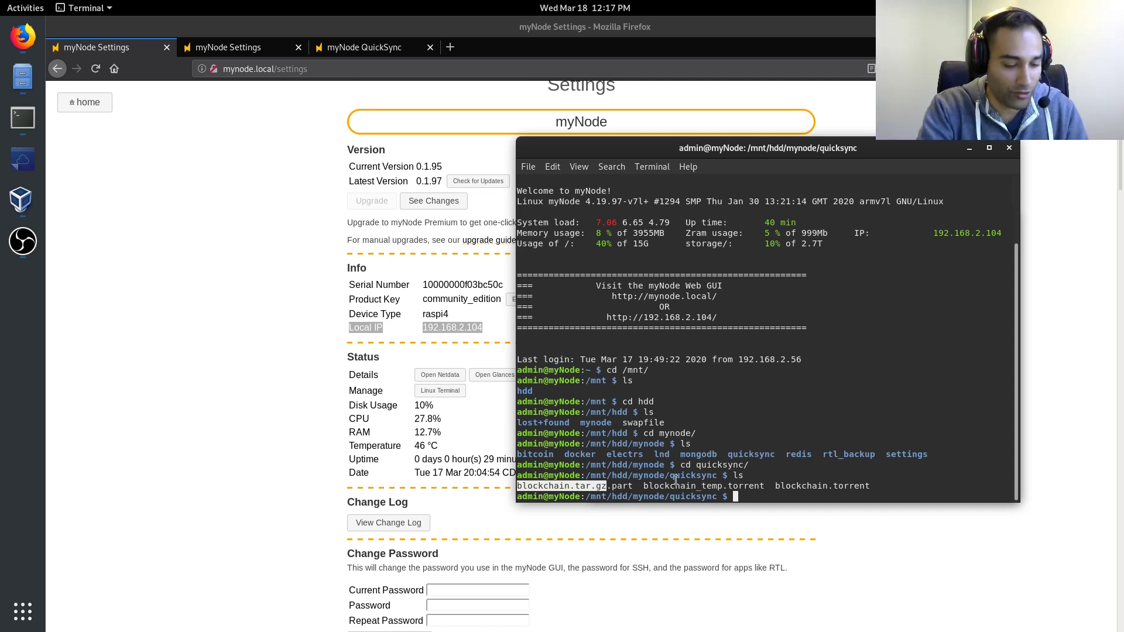
{"action": "type", "text": "ls -al"}
{"action": "key", "text": "Return"}
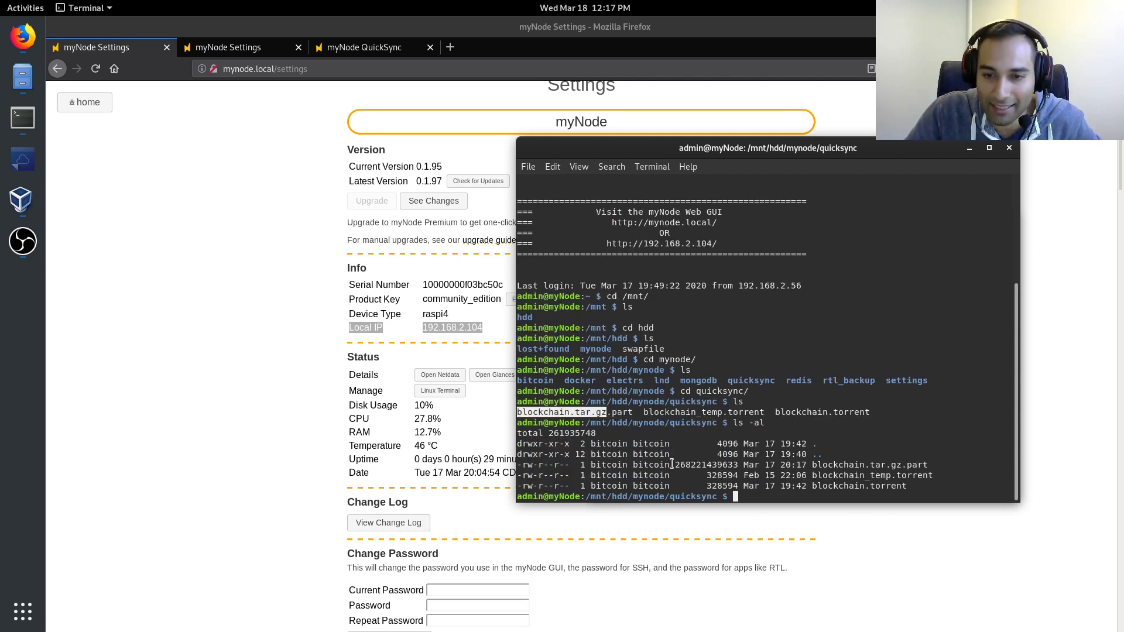
{"action": "left_click_drag", "start_coordinate": [674, 465], "coordinate": [738, 466]}
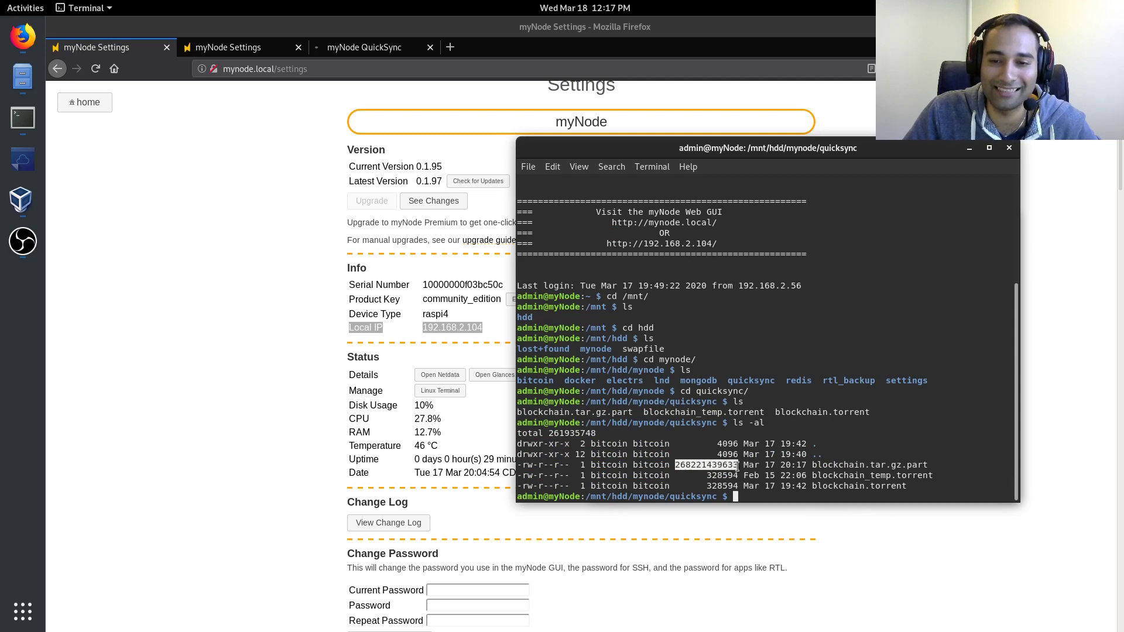
{"action": "left_click", "coordinate": [787, 499]}
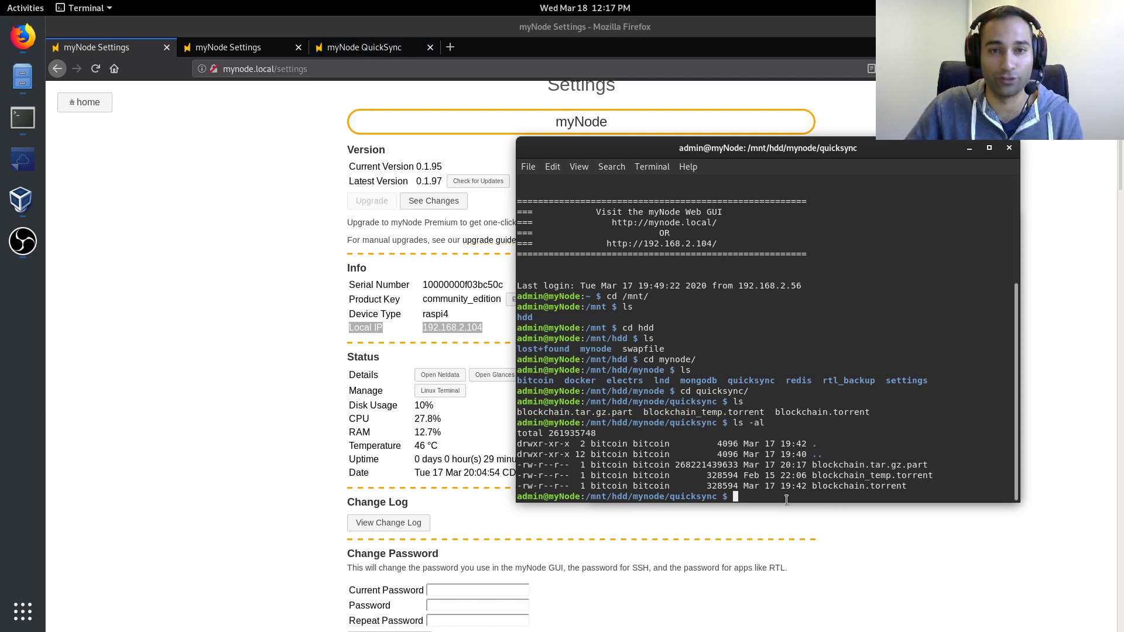
From the second myNode Settings tab, launch the Linux Terminal, then close its failed mynode.local:2222 tab
{"action": "double_click", "coordinate": [239, 464]}
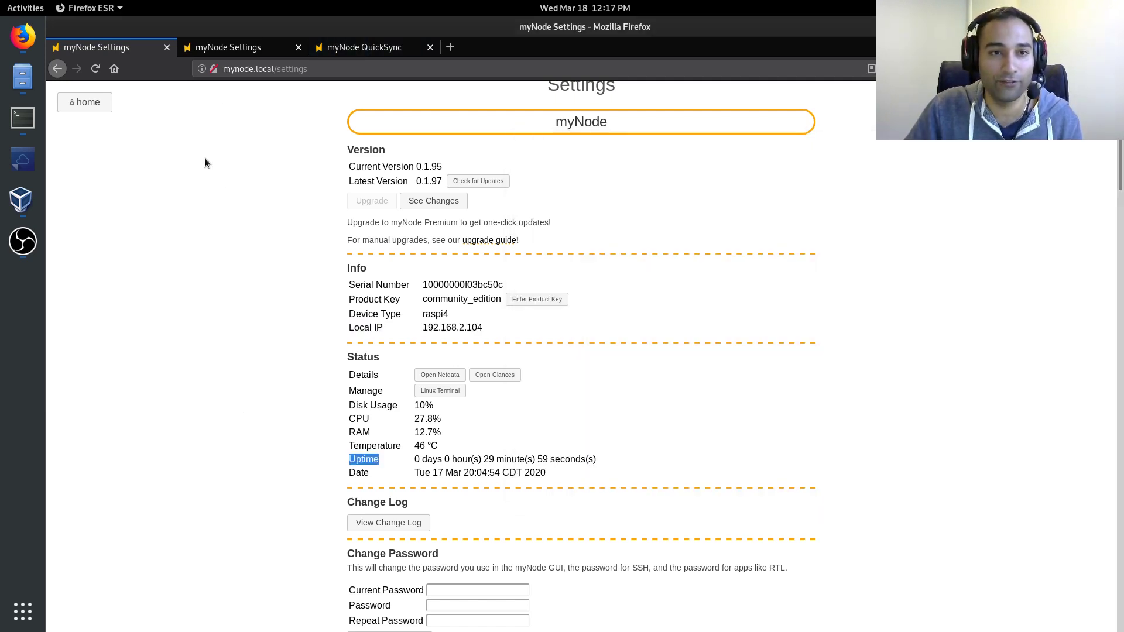
{"action": "left_click", "coordinate": [236, 51]}
{"action": "scroll", "coordinate": [233, 293], "scroll_direction": "down", "scroll_amount": 3}
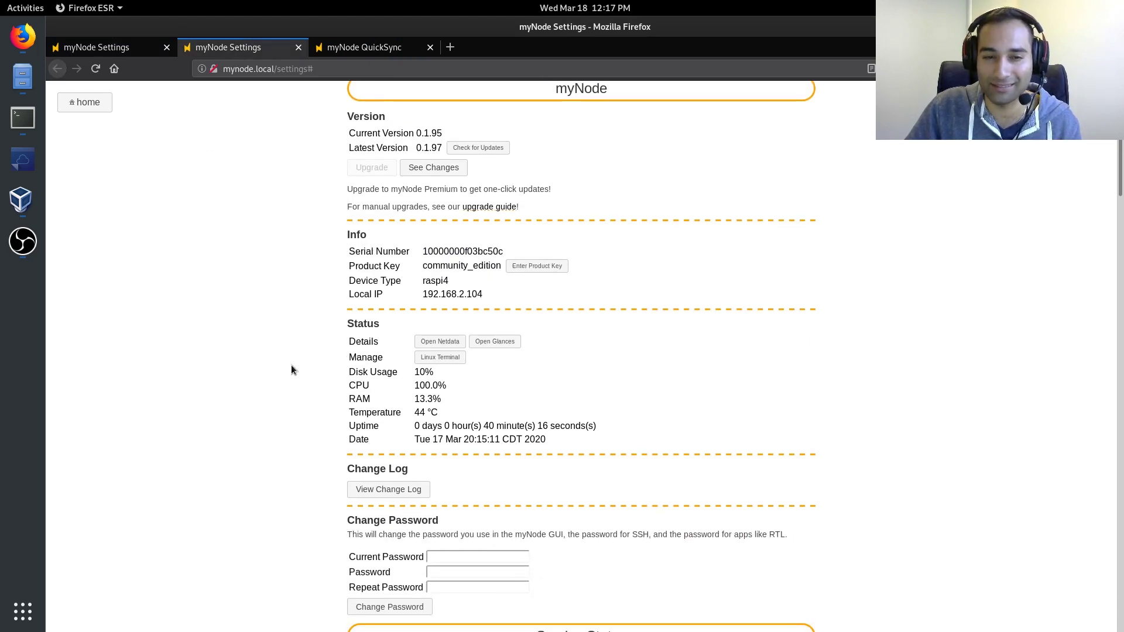
{"action": "left_click", "coordinate": [432, 362]}
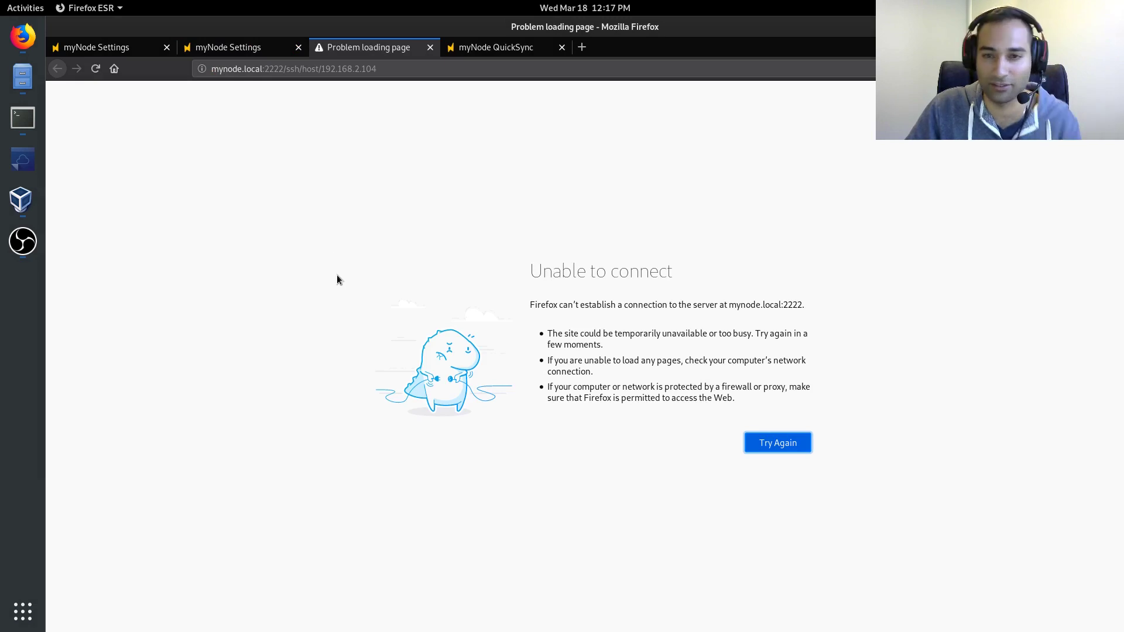
{"action": "middle_click", "coordinate": [359, 48]}
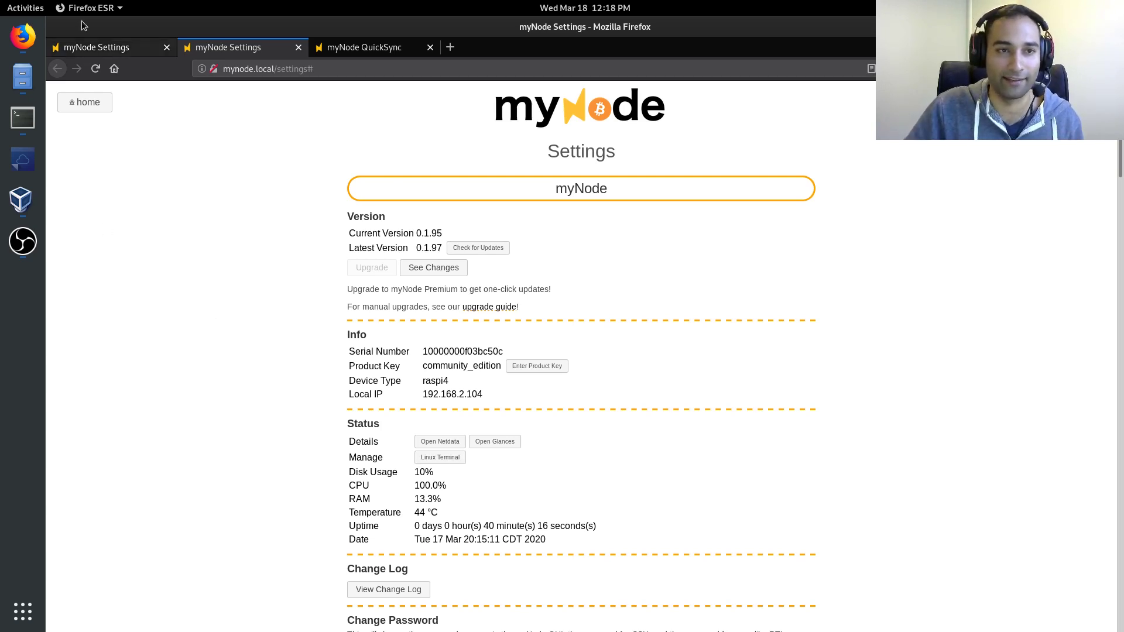
Glance at the QuickSync tab, then return to Settings and go to the myNode dashboard
{"action": "left_click", "coordinate": [347, 54]}
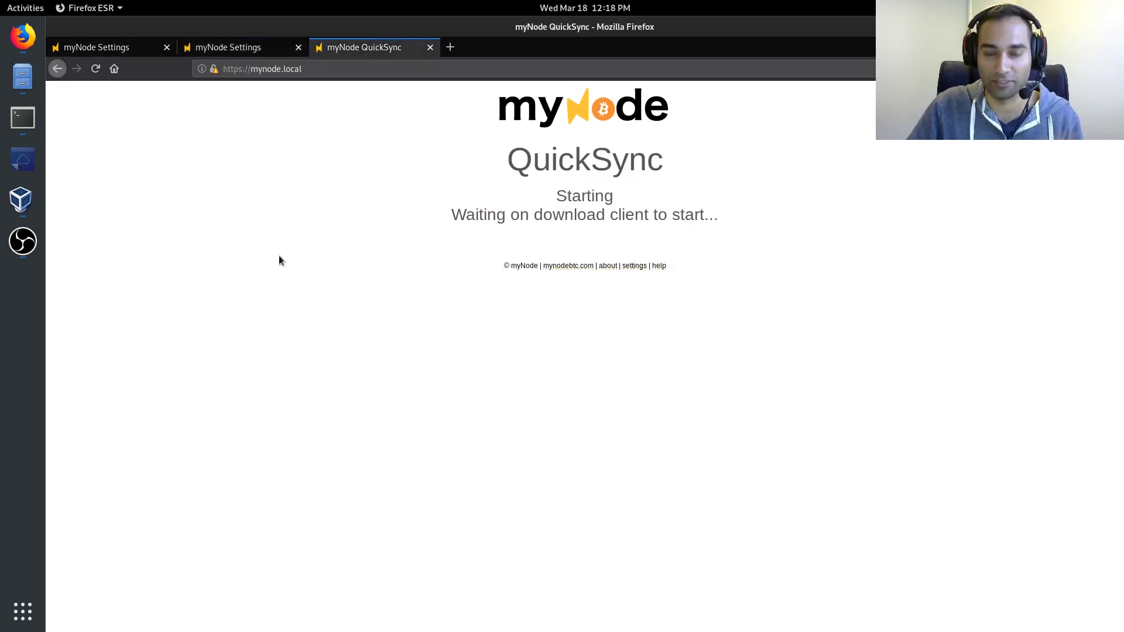
{"action": "left_click", "coordinate": [202, 47]}
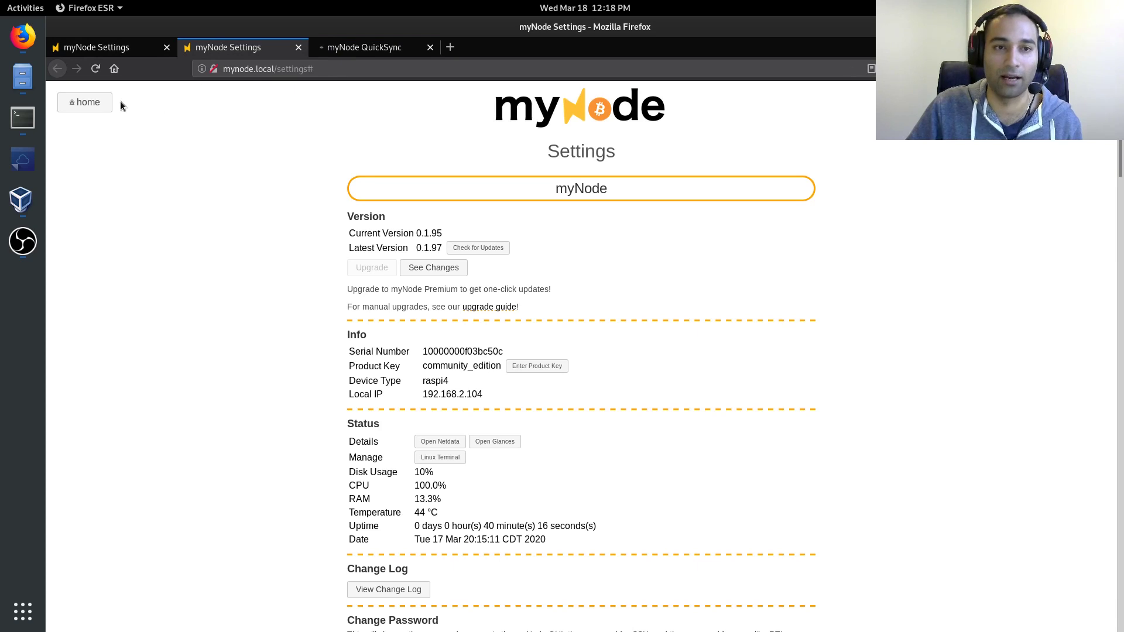
{"action": "left_click", "coordinate": [92, 103]}
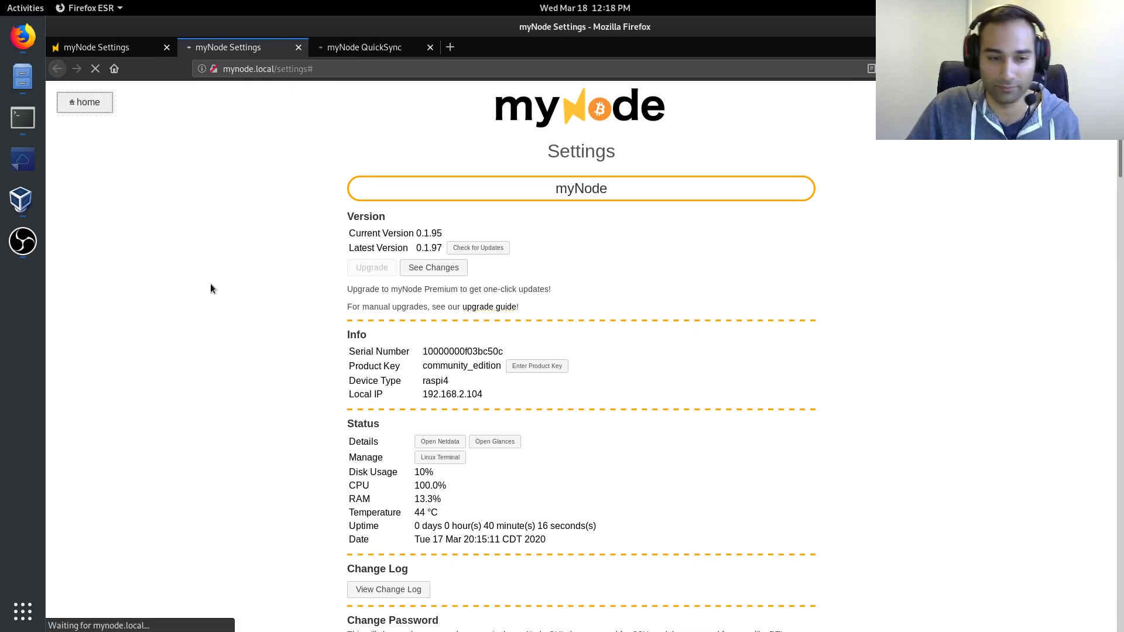